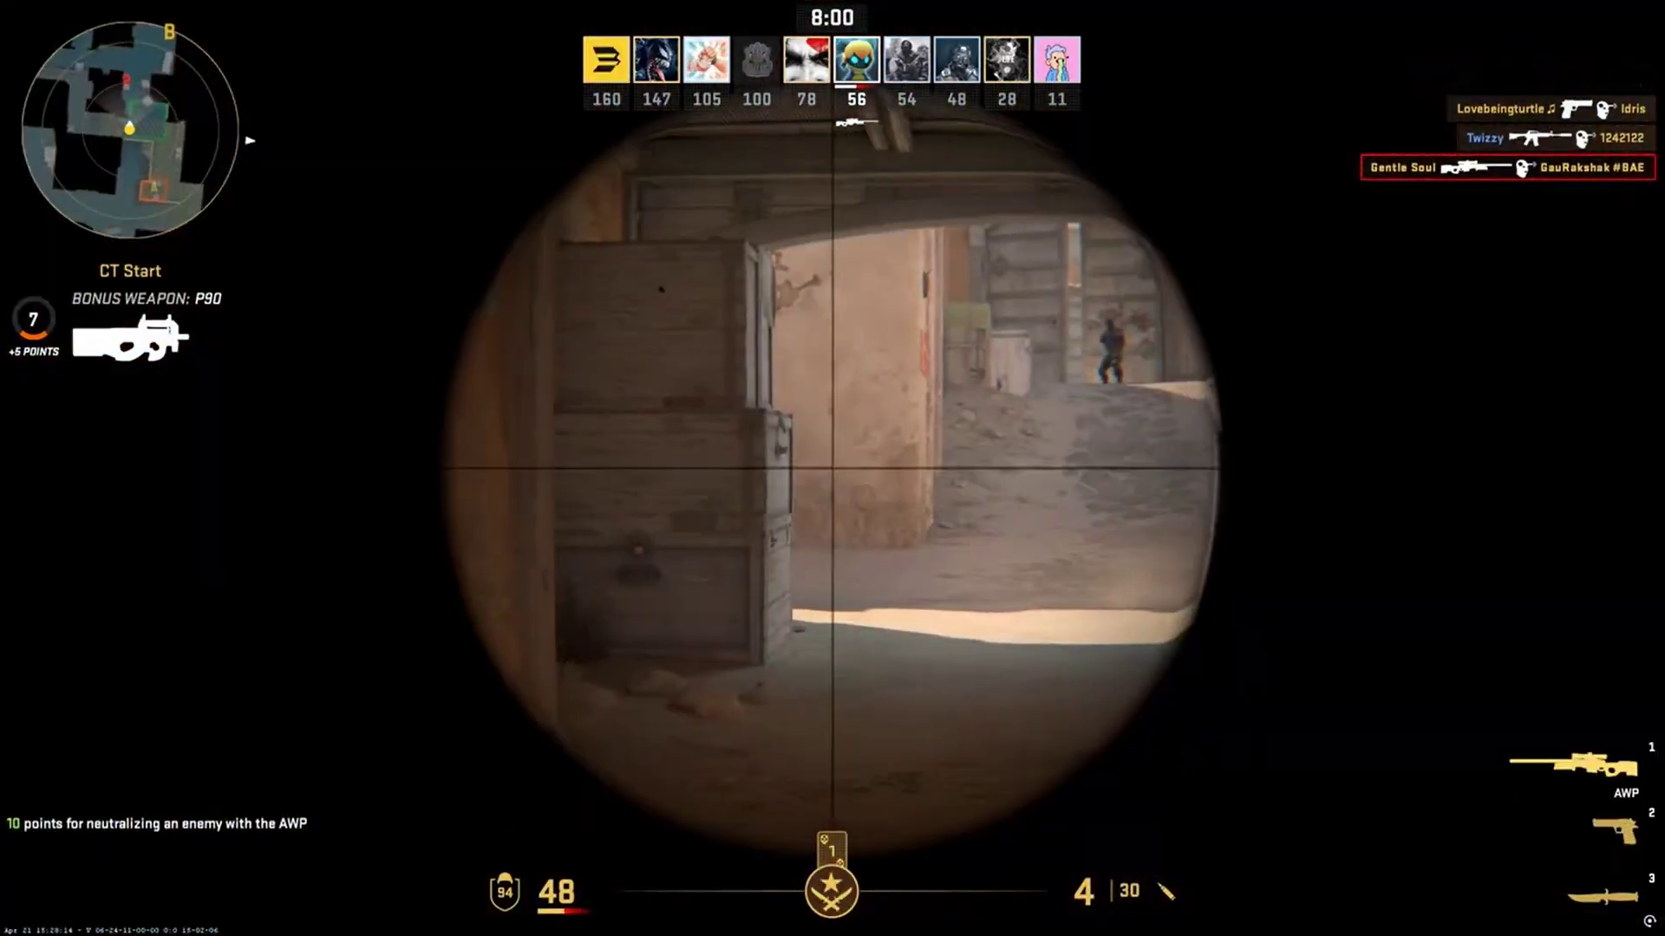
Step: Take AWP shots at the enemy in Counter-Strike 2, scoping in for the kill
{"action": "left_click", "coordinate": [832, 469]}
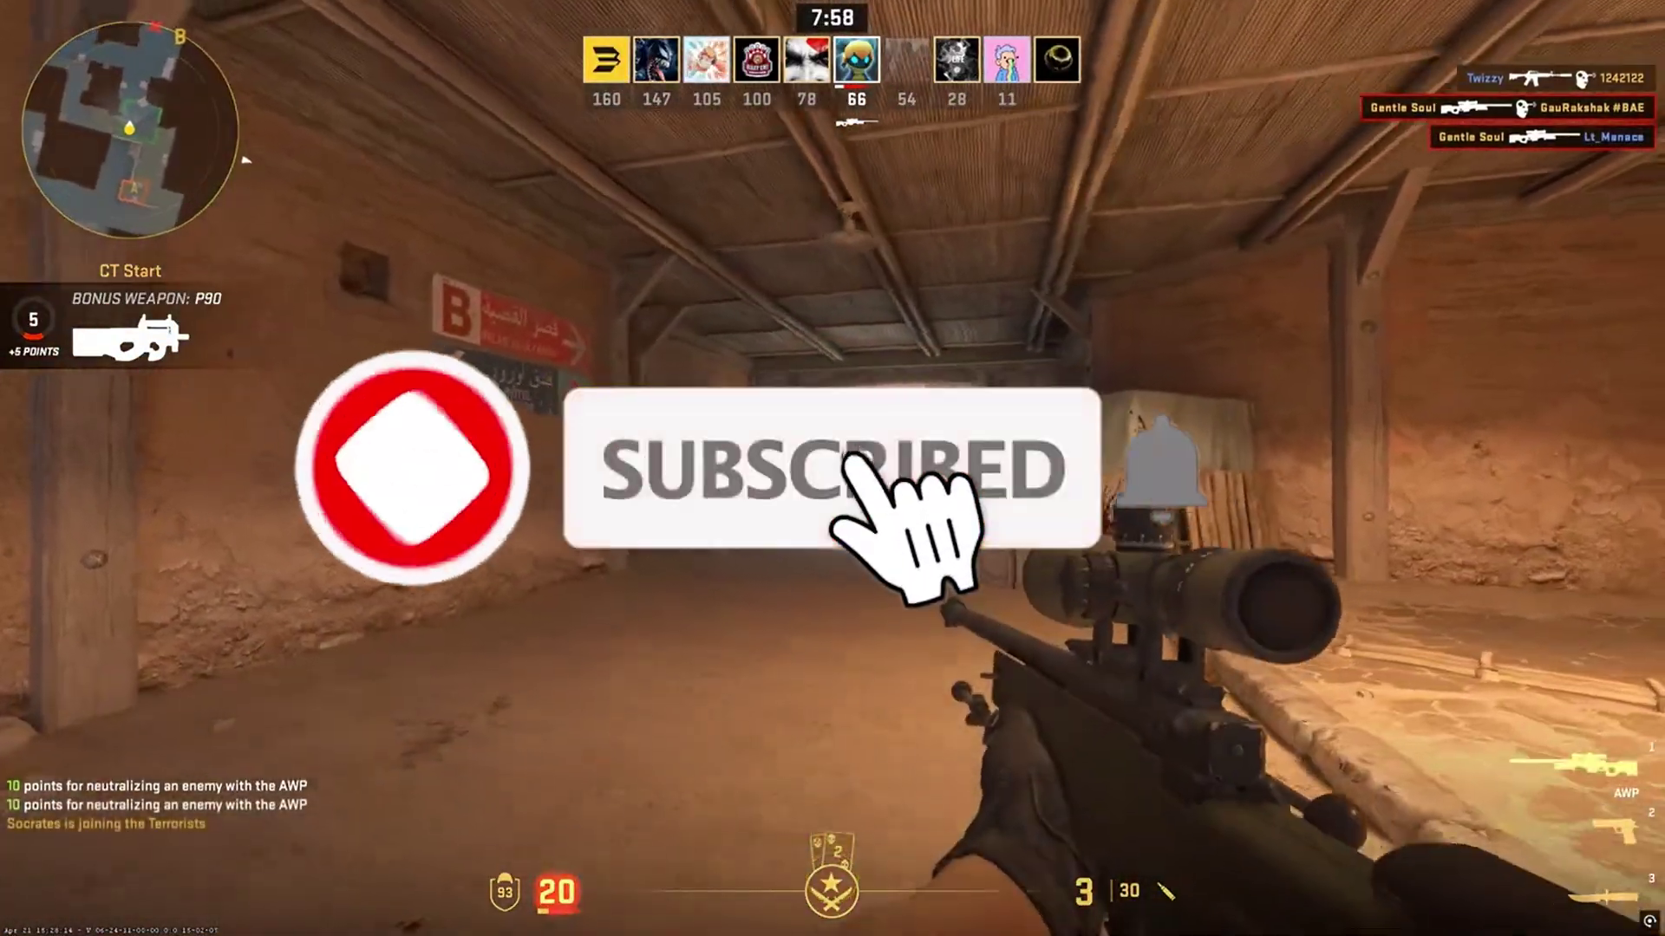
{"action": "right_click", "coordinate": [832, 468]}
{"action": "left_click", "coordinate": [832, 468]}
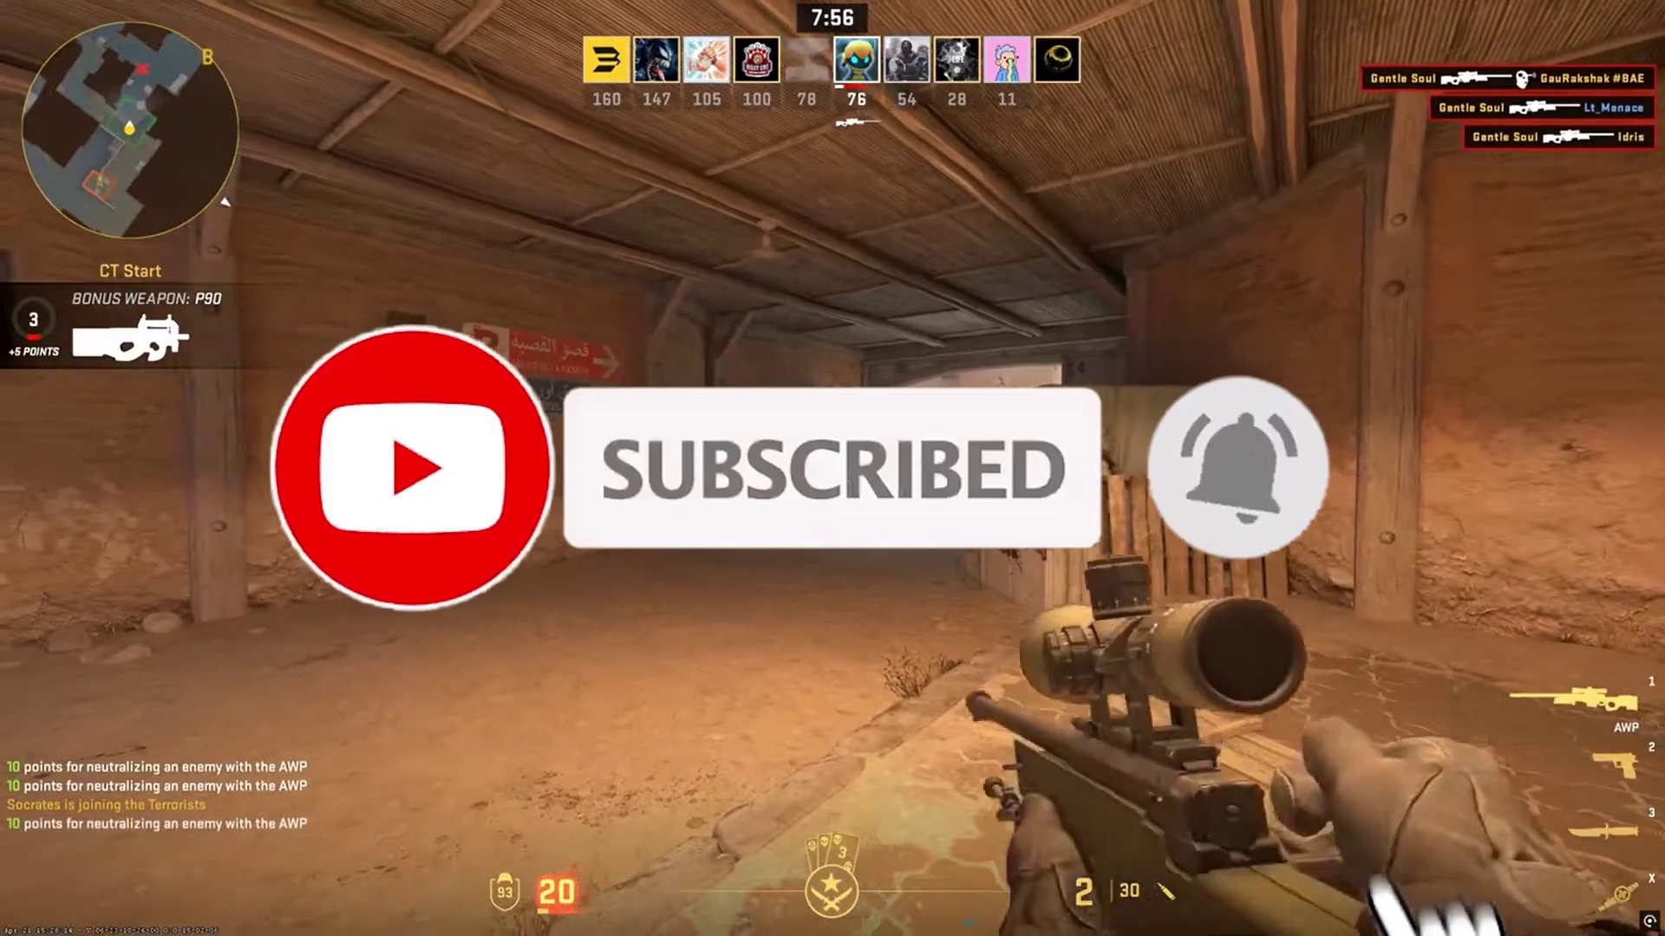
Step: Advance through the tunnel and courtyard, then switch to Windows Settings' Gaming section
{"action": "key", "text": "w"}
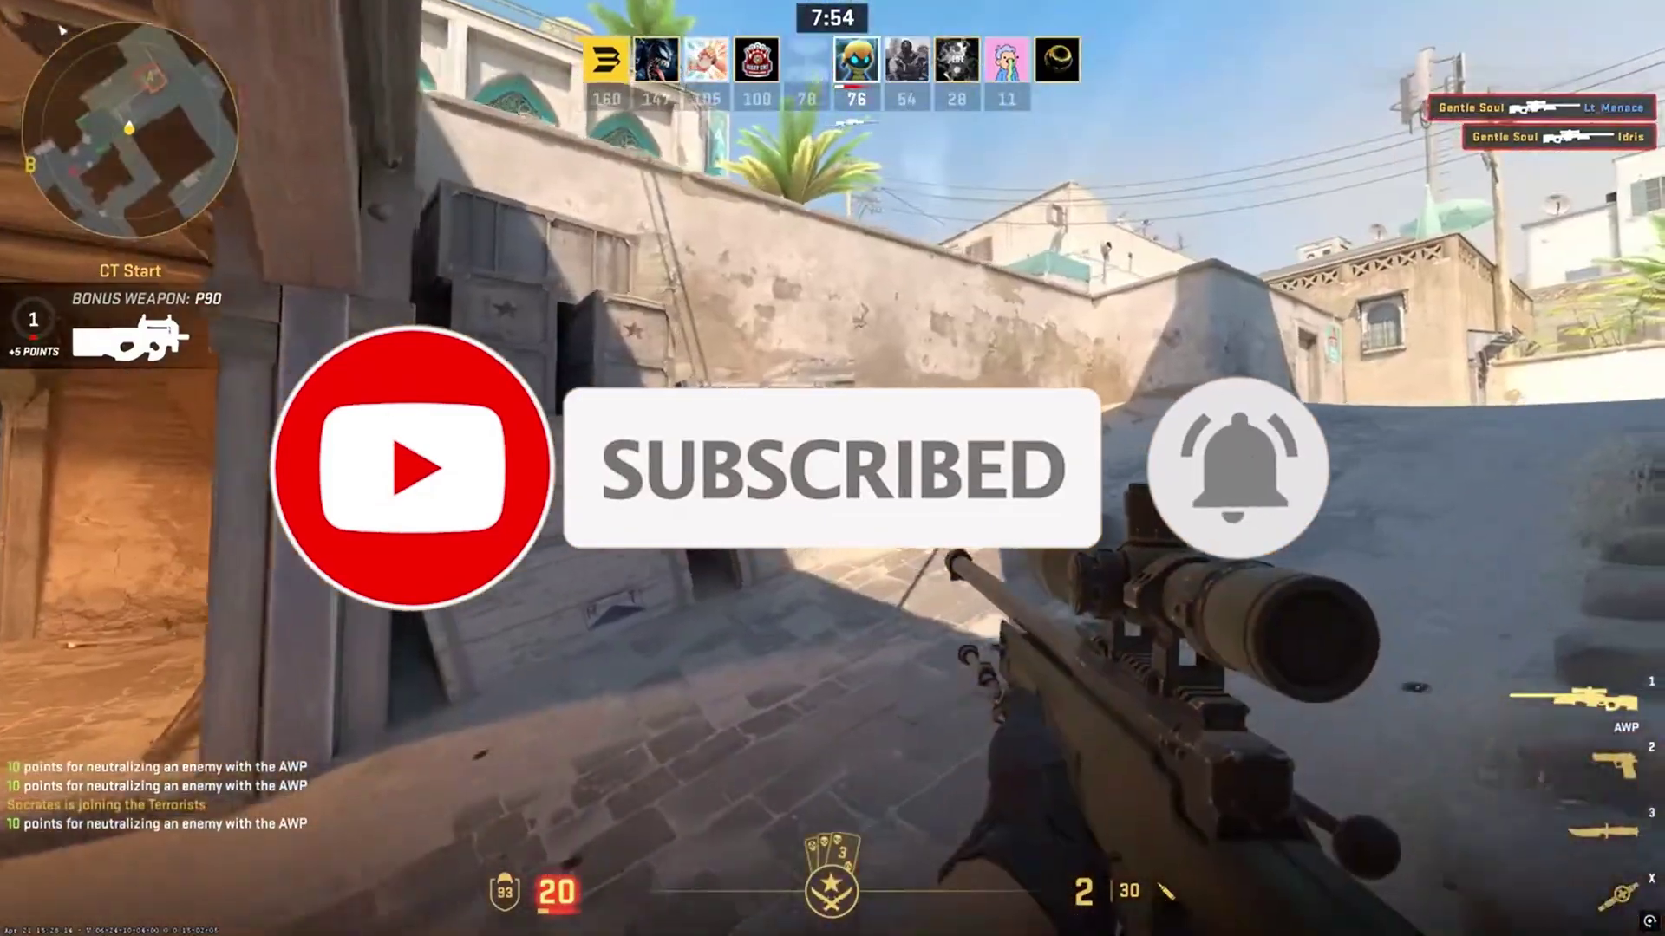
{"action": "key", "text": "w"}
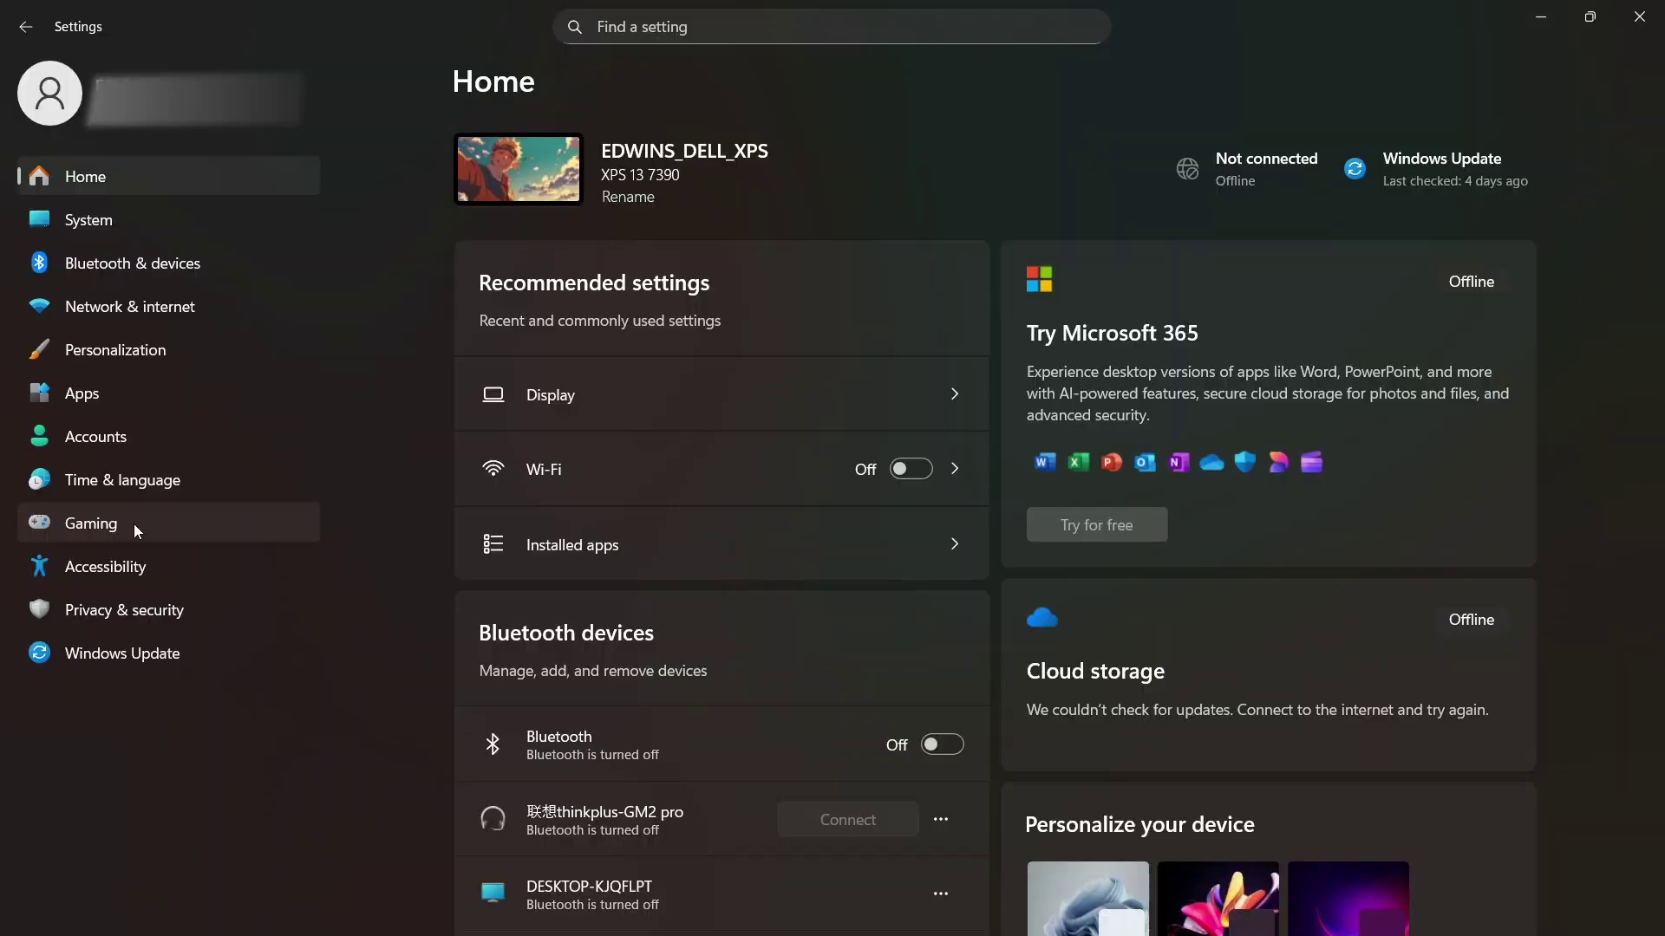
{"action": "left_click", "coordinate": [134, 523]}
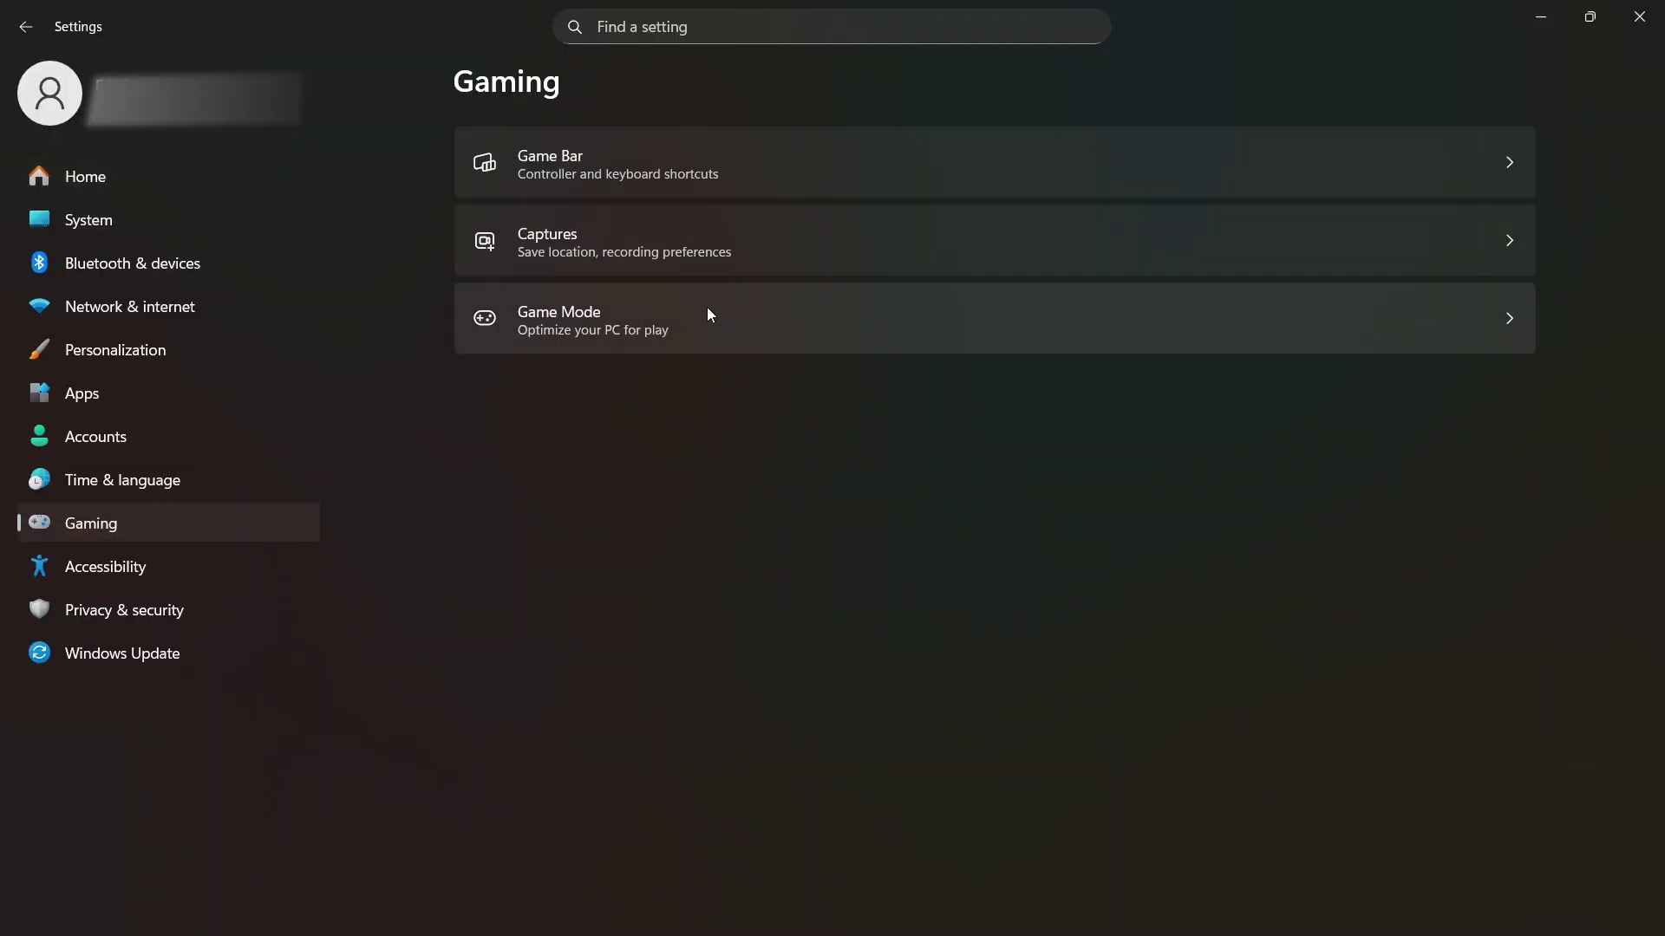
Step: Switch the Game Mode toggle and look over the Game Bar settings
{"action": "left_click", "coordinate": [728, 345]}
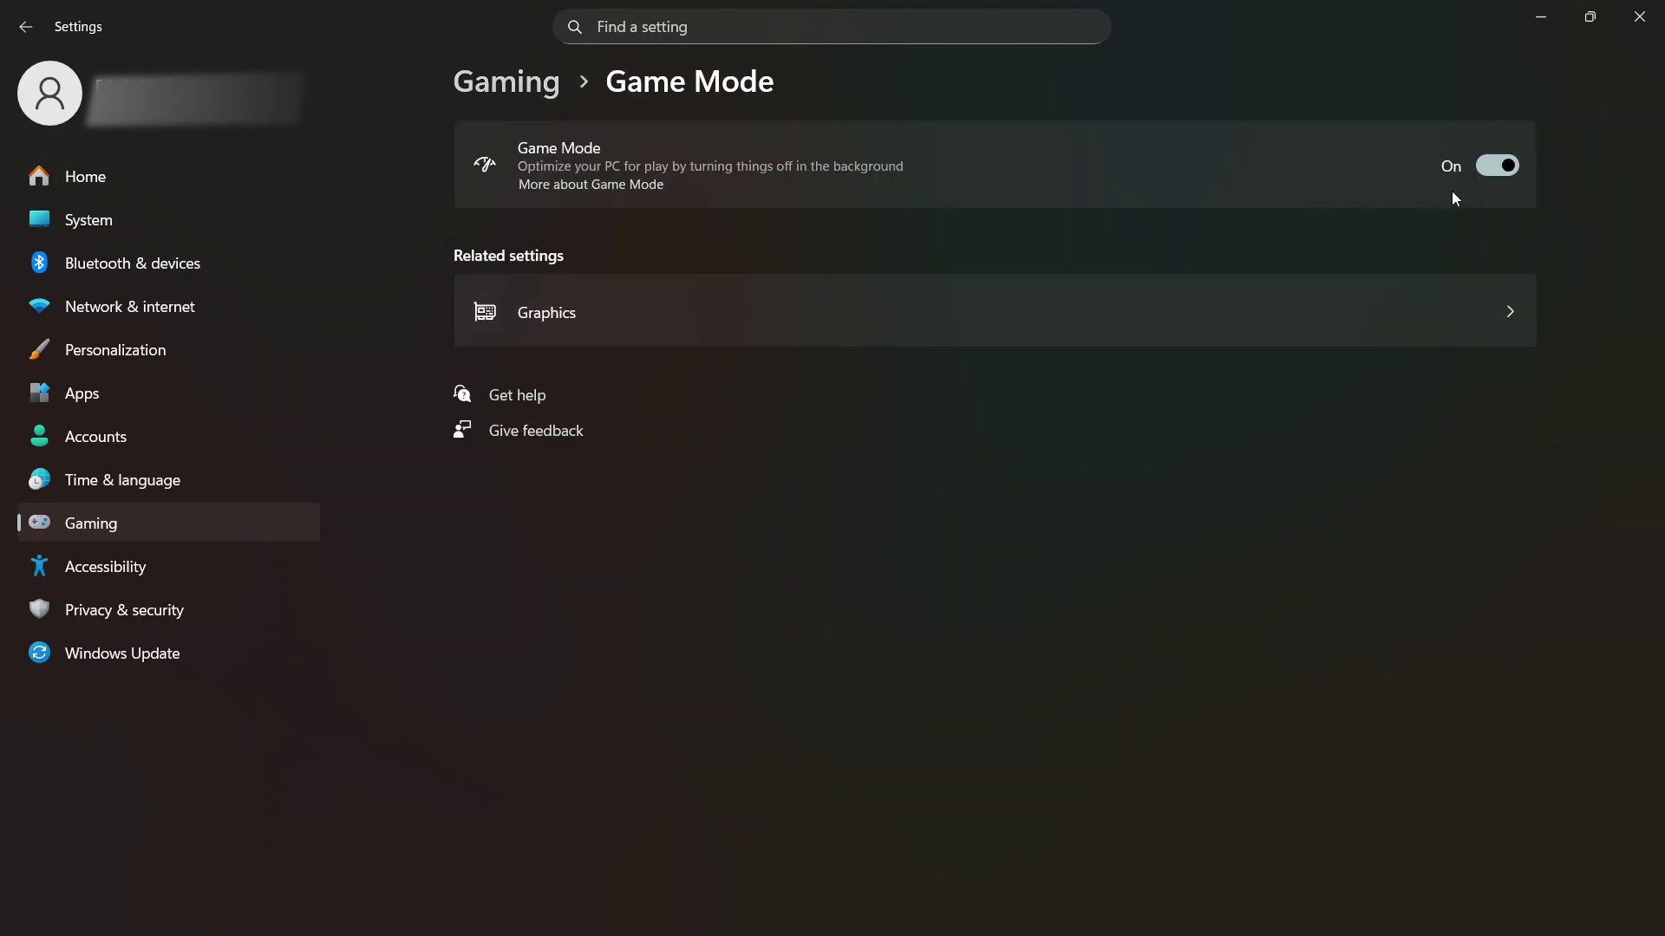
{"action": "left_click", "coordinate": [1508, 170]}
{"action": "left_click", "coordinate": [546, 80]}
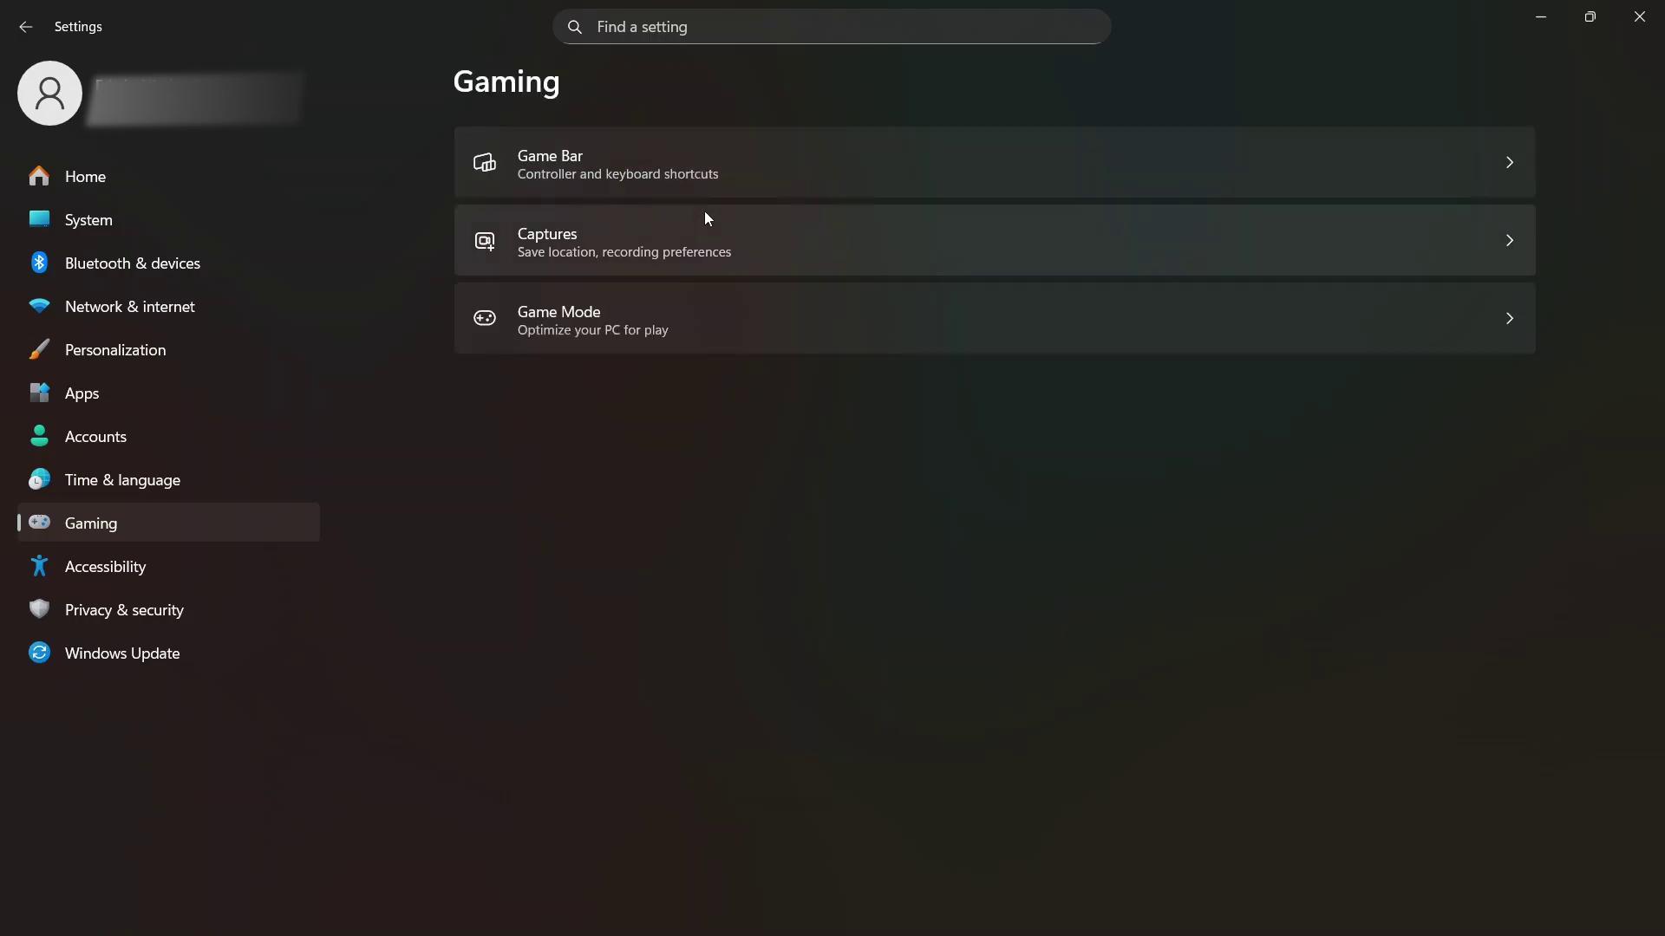
{"action": "left_click", "coordinate": [759, 175]}
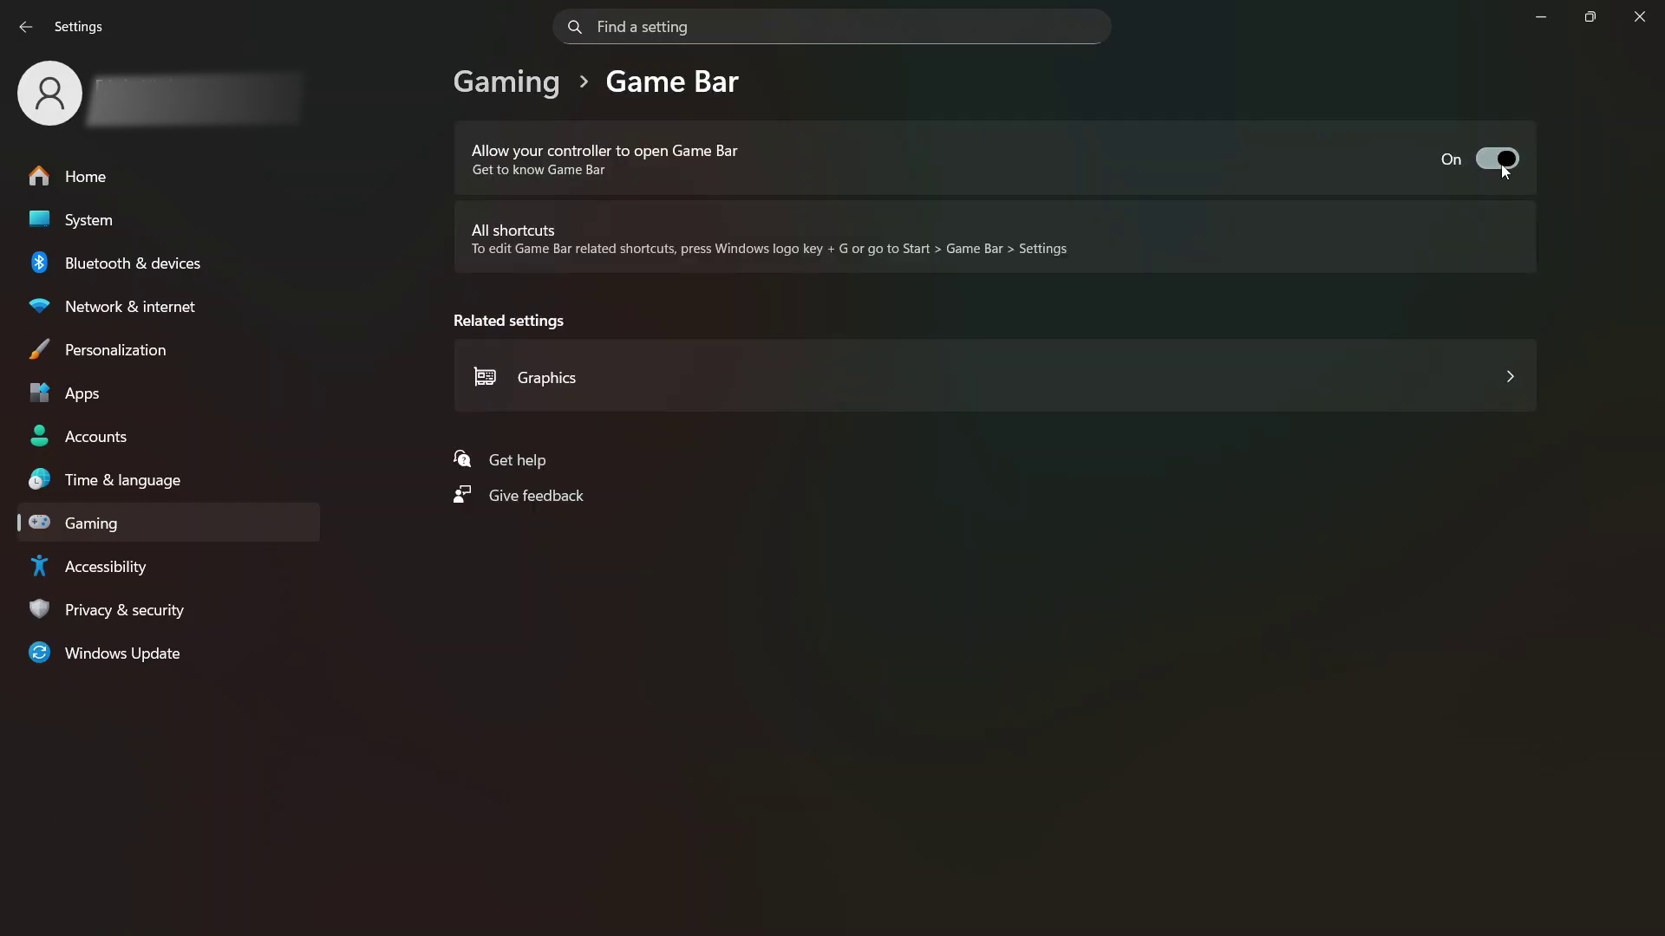
{"action": "left_click", "coordinate": [529, 79]}
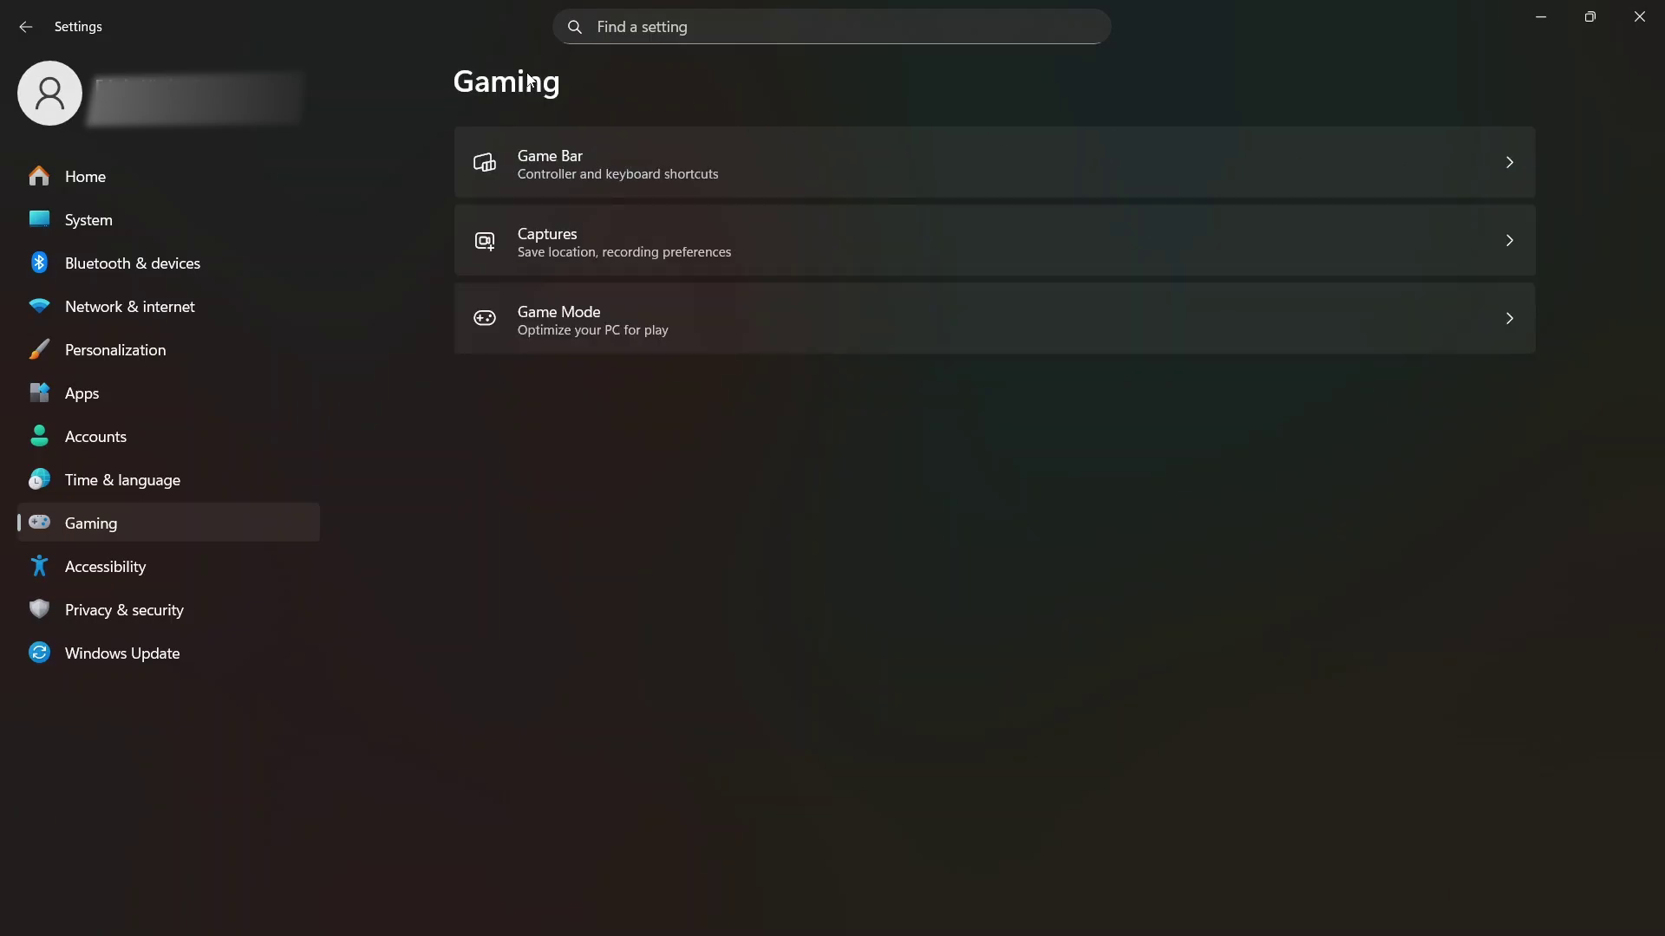
Step: Turn off 'Capture mouse cursor when recording a game' under Captures
{"action": "left_click", "coordinate": [749, 253]}
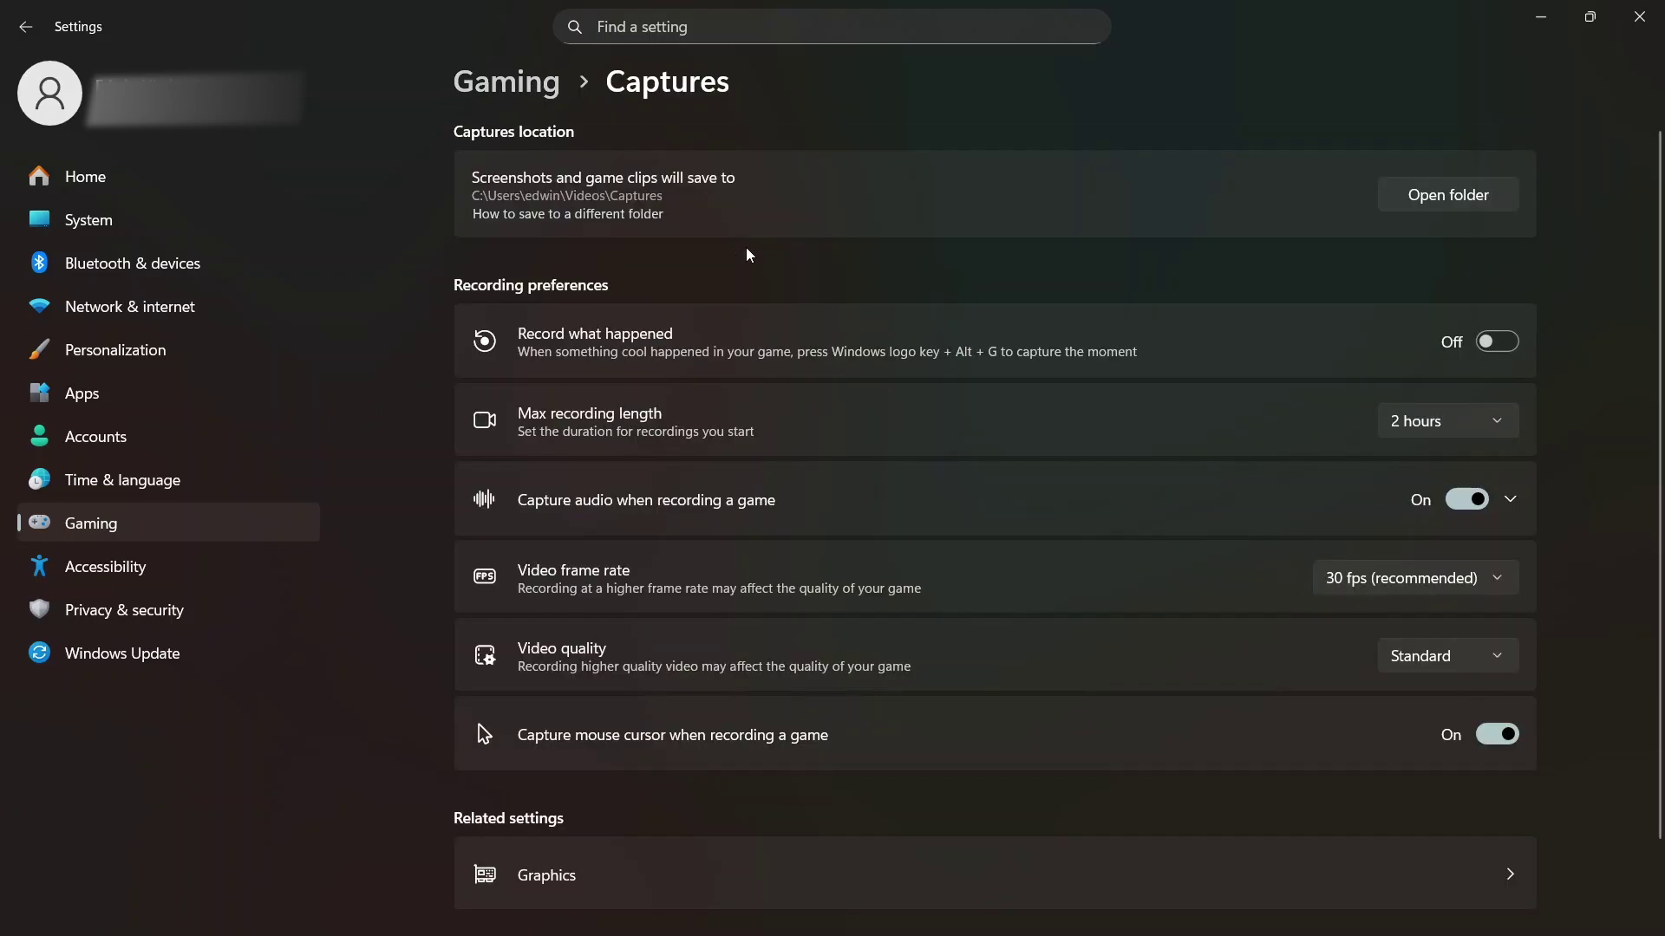
{"action": "scroll", "coordinate": [1387, 364], "scroll_direction": "down", "scroll_amount": 2}
{"action": "left_click", "coordinate": [1504, 643]}
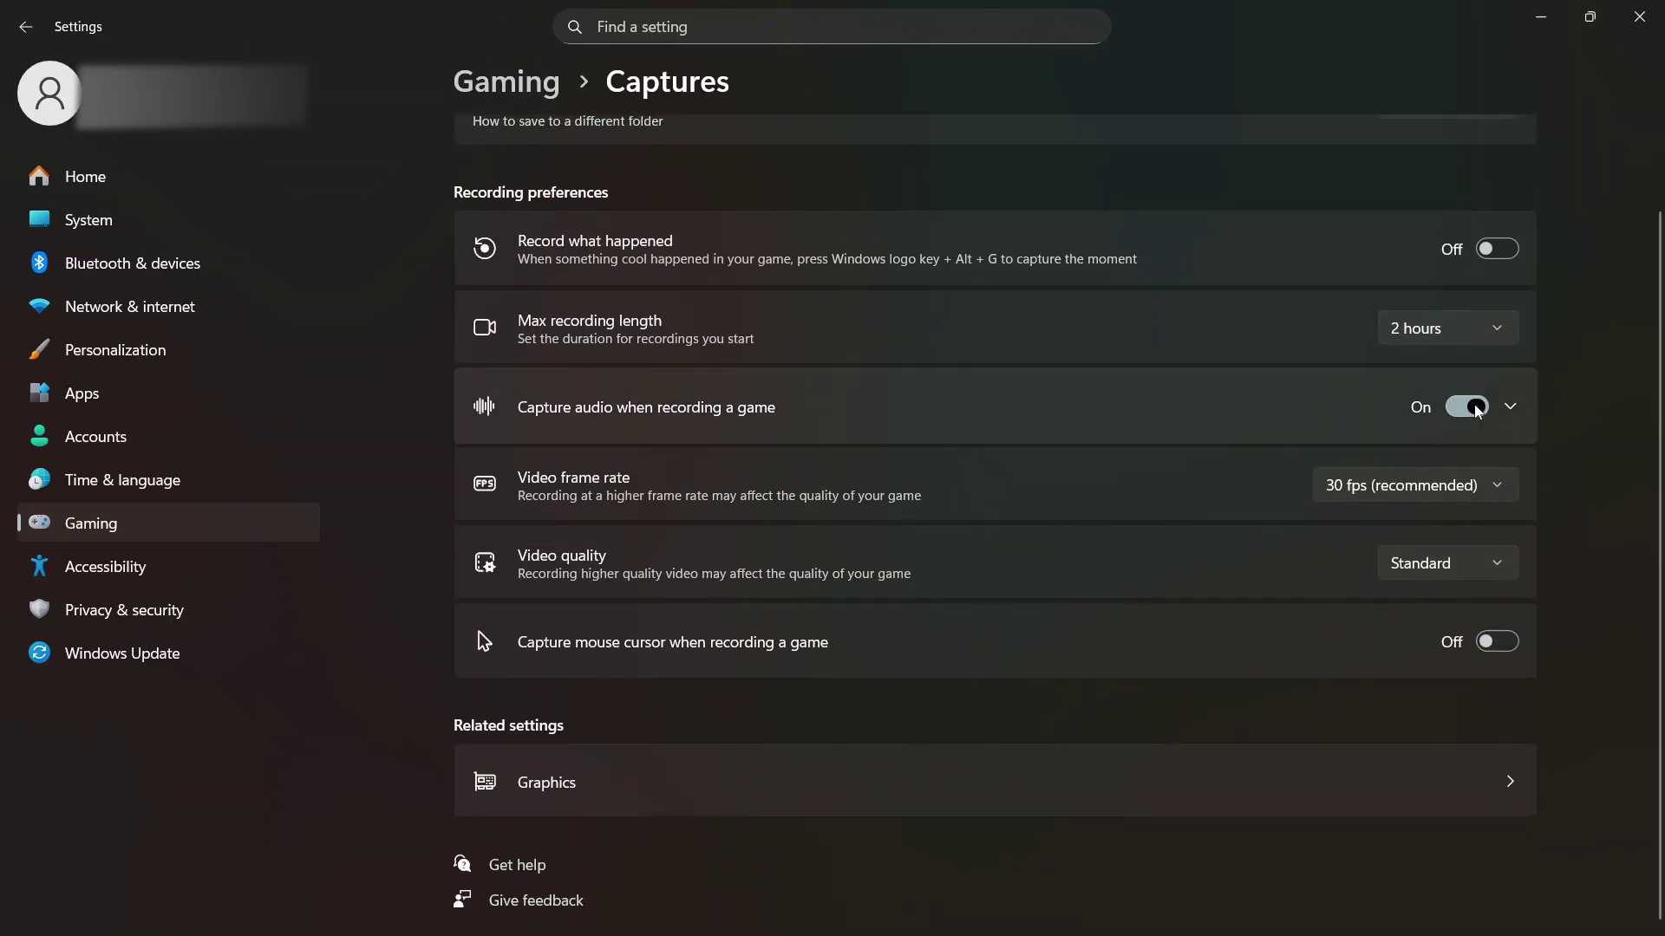
{"action": "scroll", "coordinate": [1478, 411], "scroll_direction": "up", "scroll_amount": 3}
{"action": "left_click", "coordinate": [506, 82]}
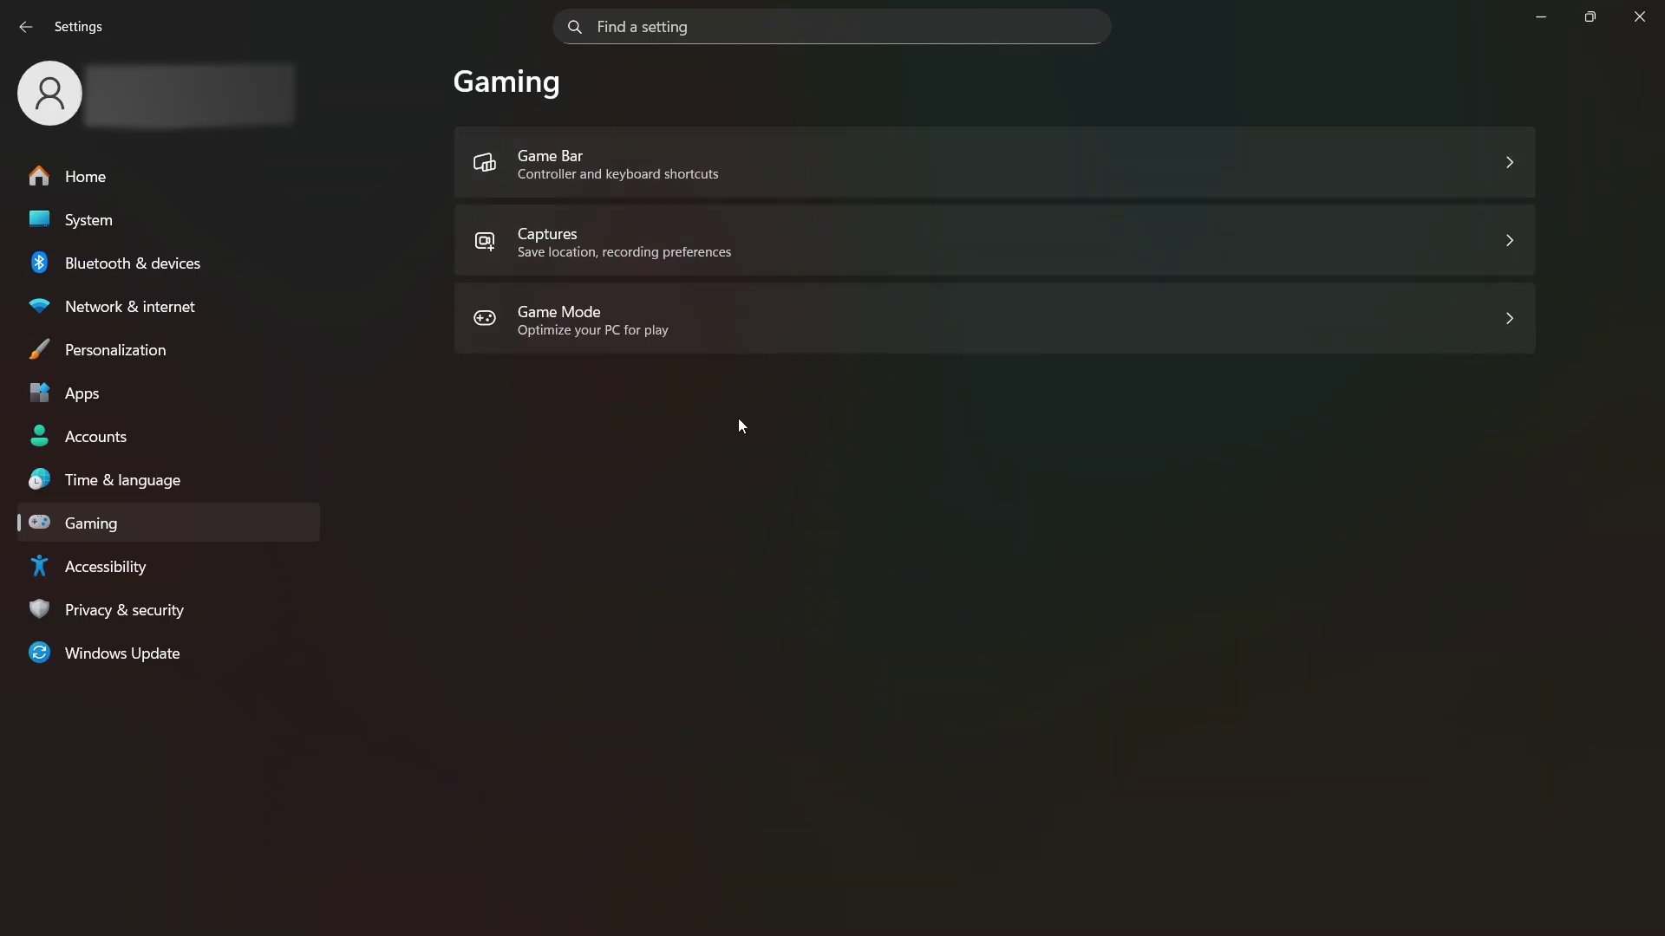
Step: Turn the EA and Mobile devices entries Off under Apps > Startup
{"action": "left_click", "coordinate": [110, 399]}
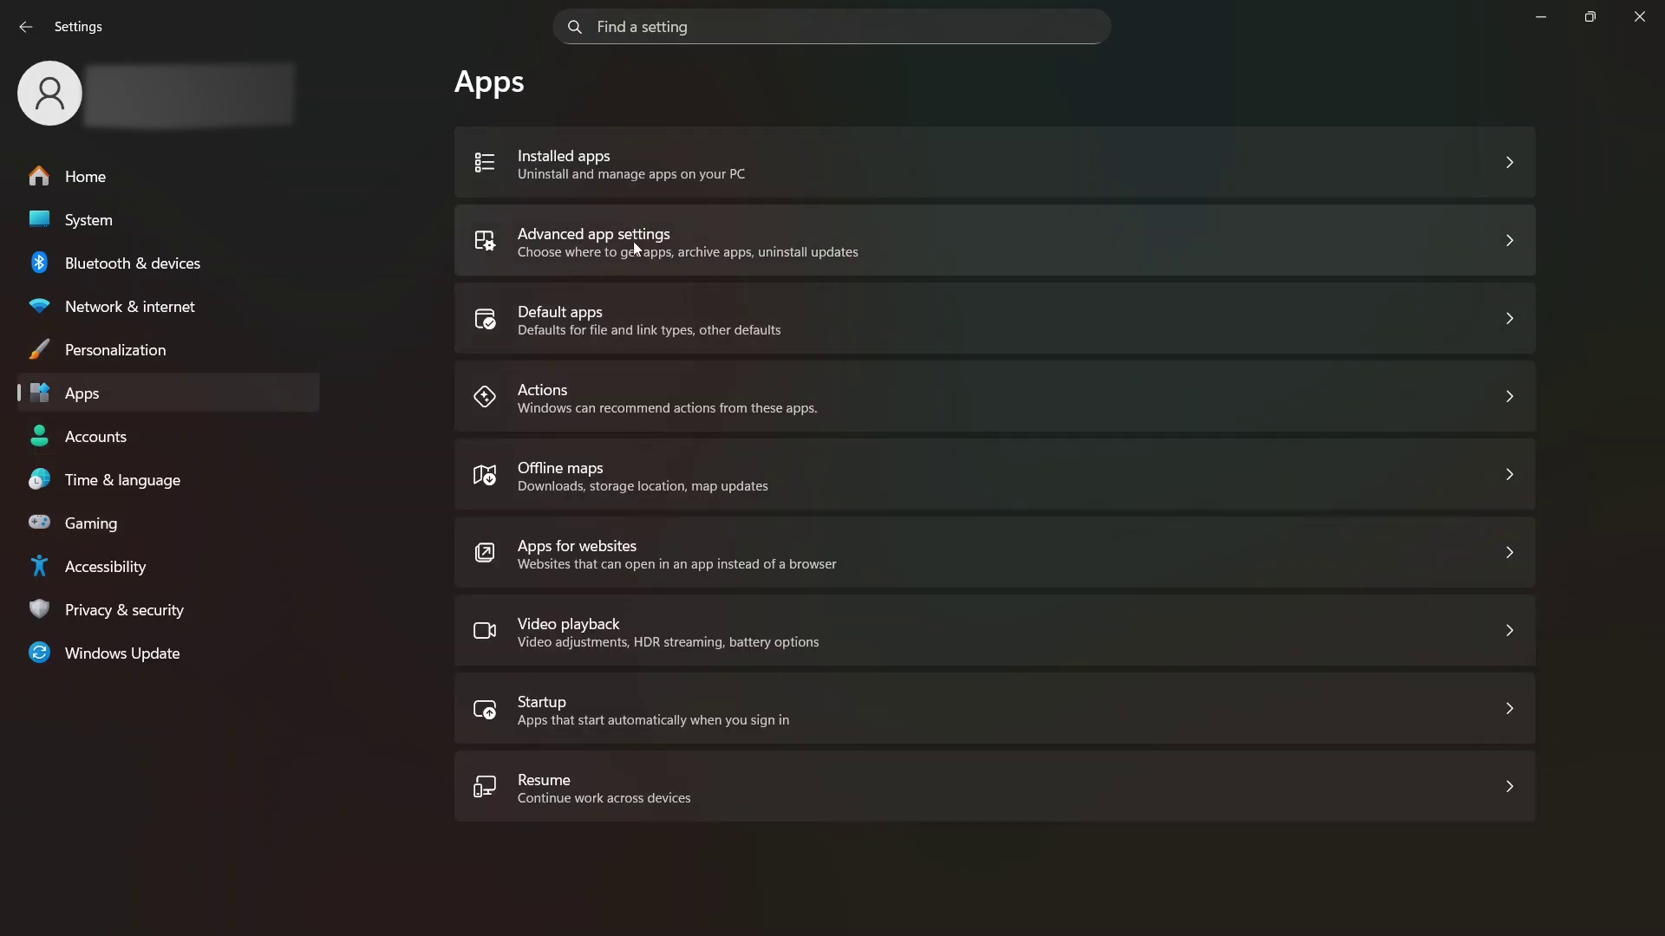
{"action": "left_click", "coordinate": [627, 721]}
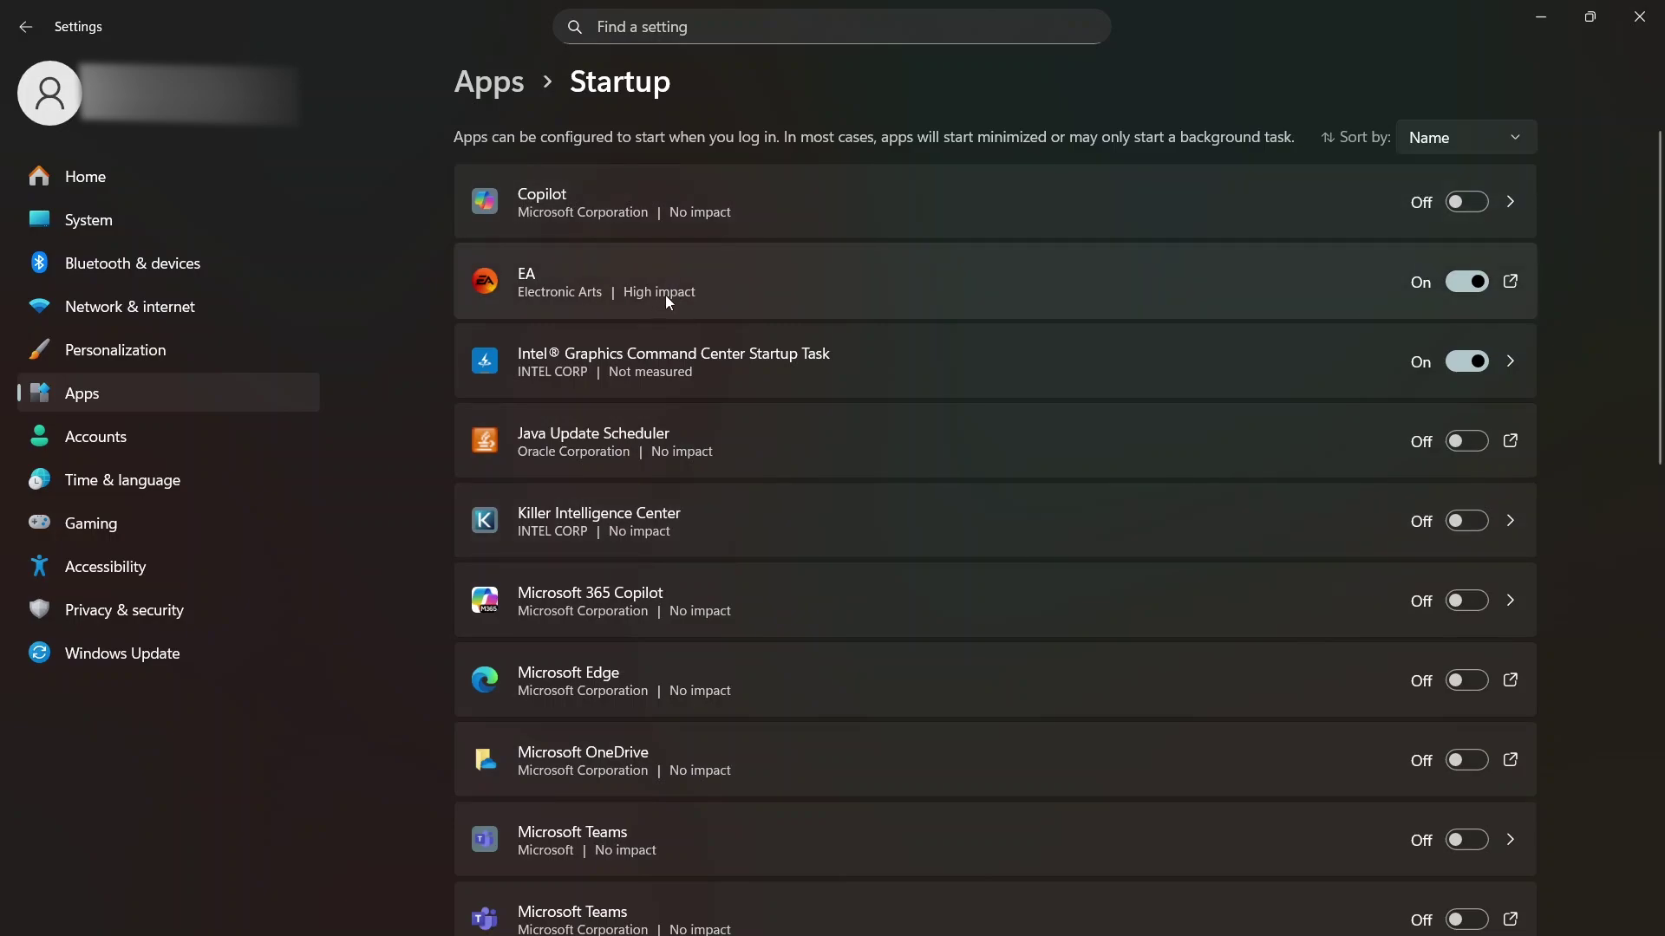
{"action": "left_click", "coordinate": [1472, 292]}
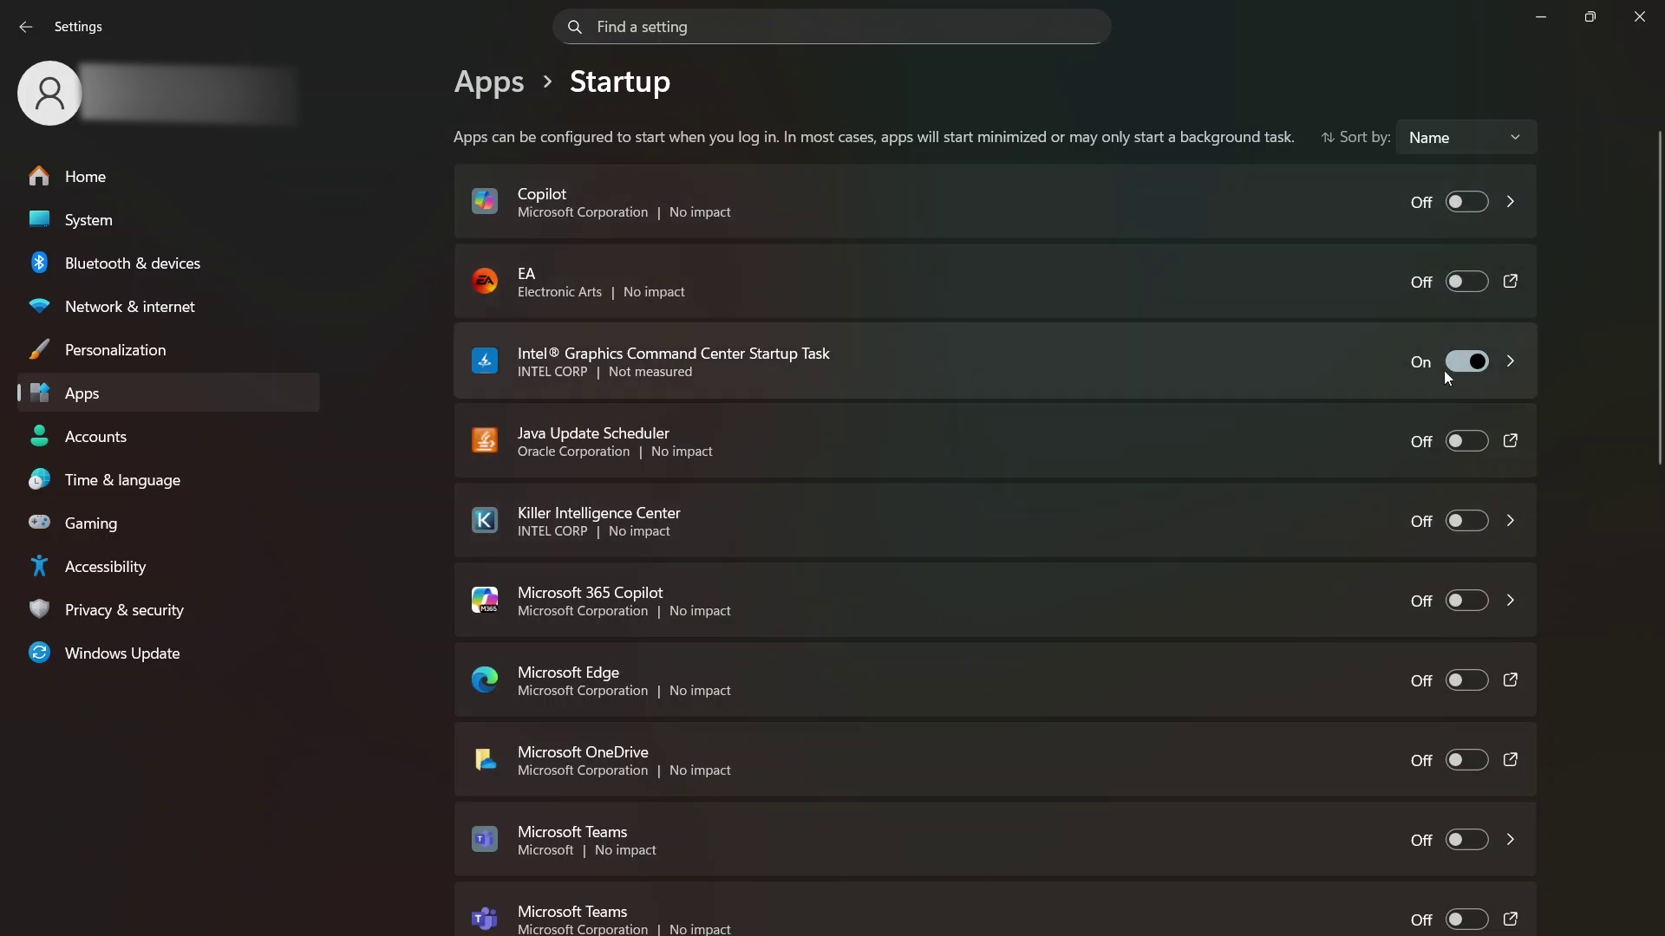
{"action": "scroll", "coordinate": [591, 632], "scroll_direction": "down", "scroll_amount": 5}
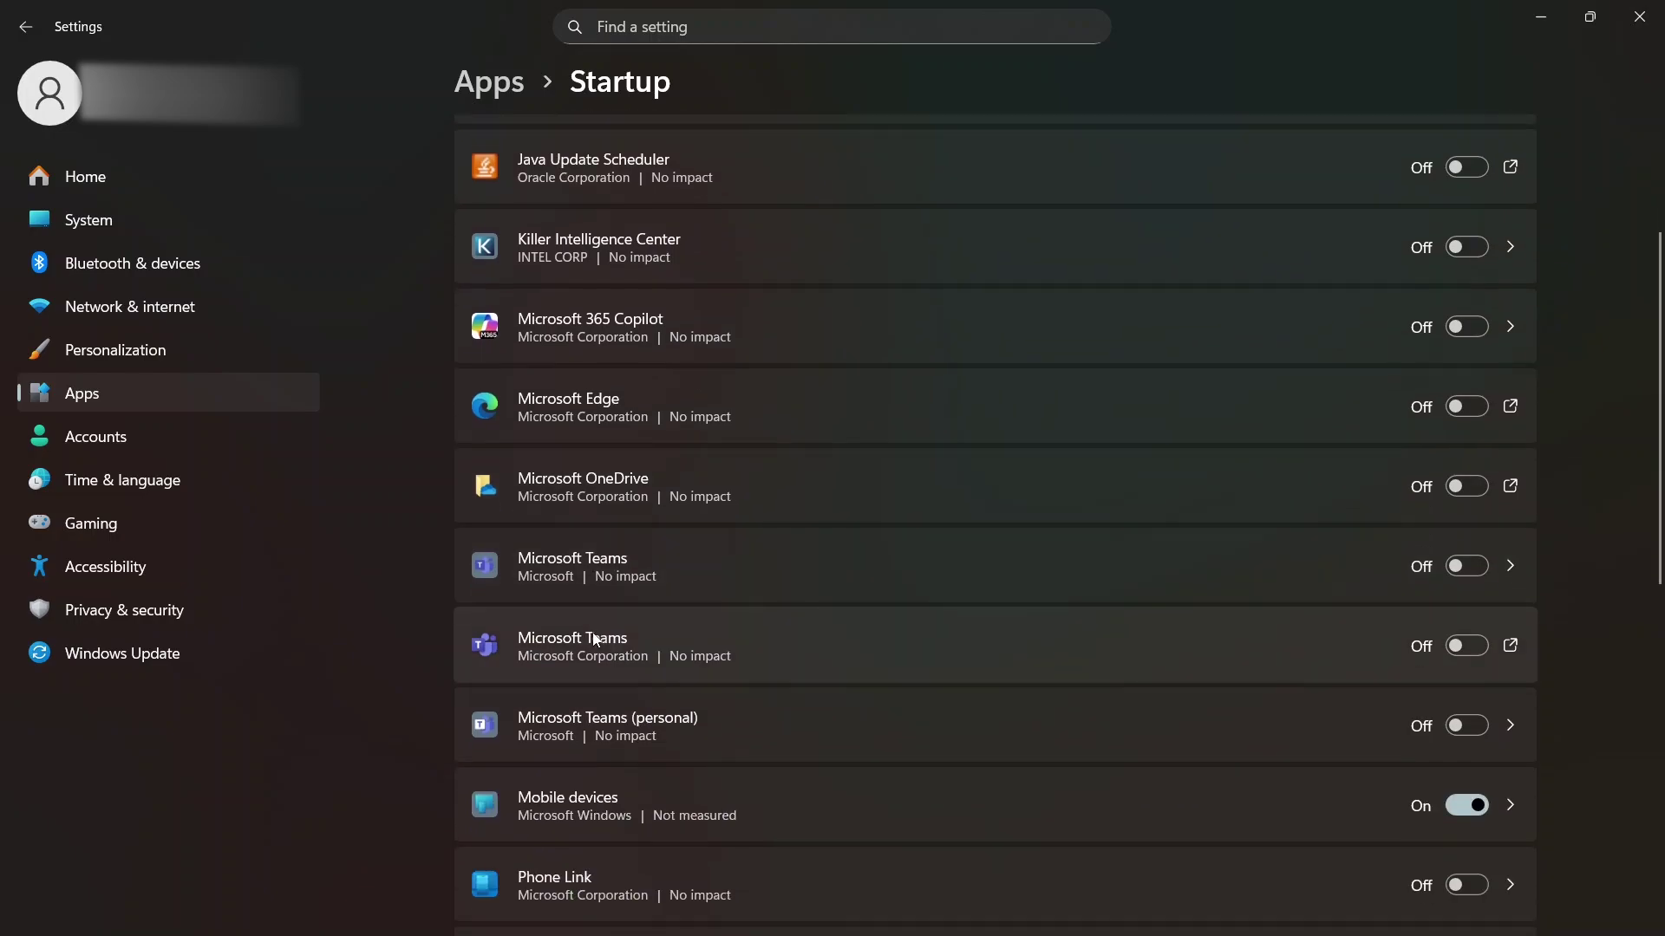
{"action": "left_click", "coordinate": [1471, 697]}
{"action": "scroll", "coordinate": [1078, 730], "scroll_direction": "down", "scroll_amount": 2}
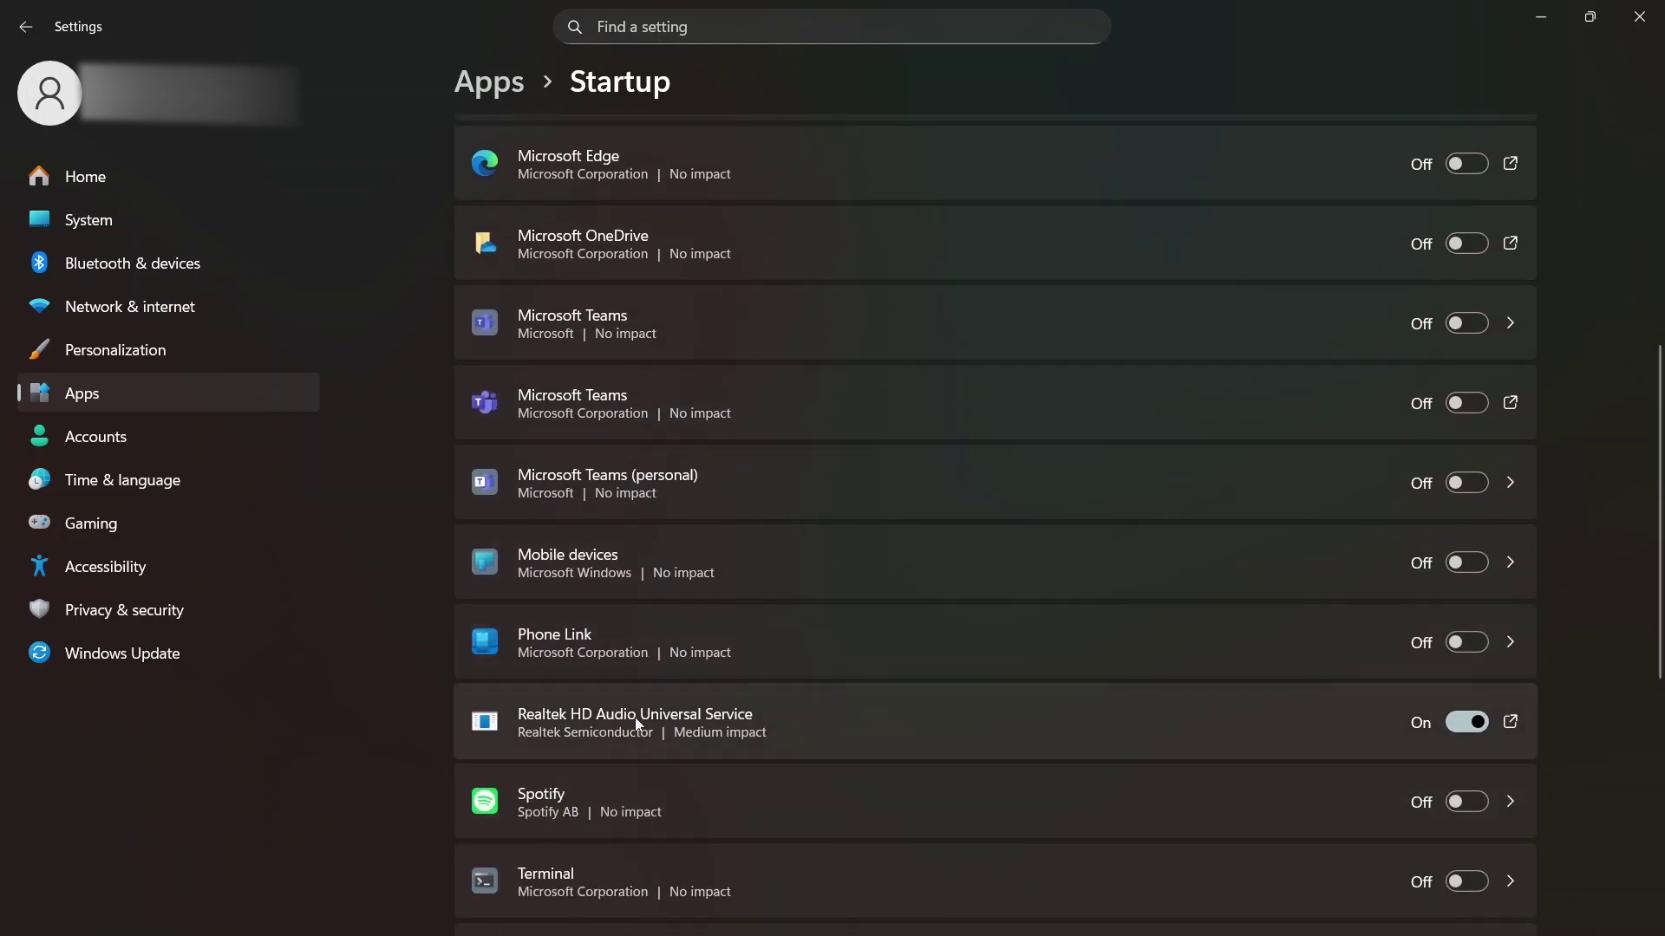
{"action": "scroll", "coordinate": [850, 740], "scroll_direction": "down", "scroll_amount": 6}
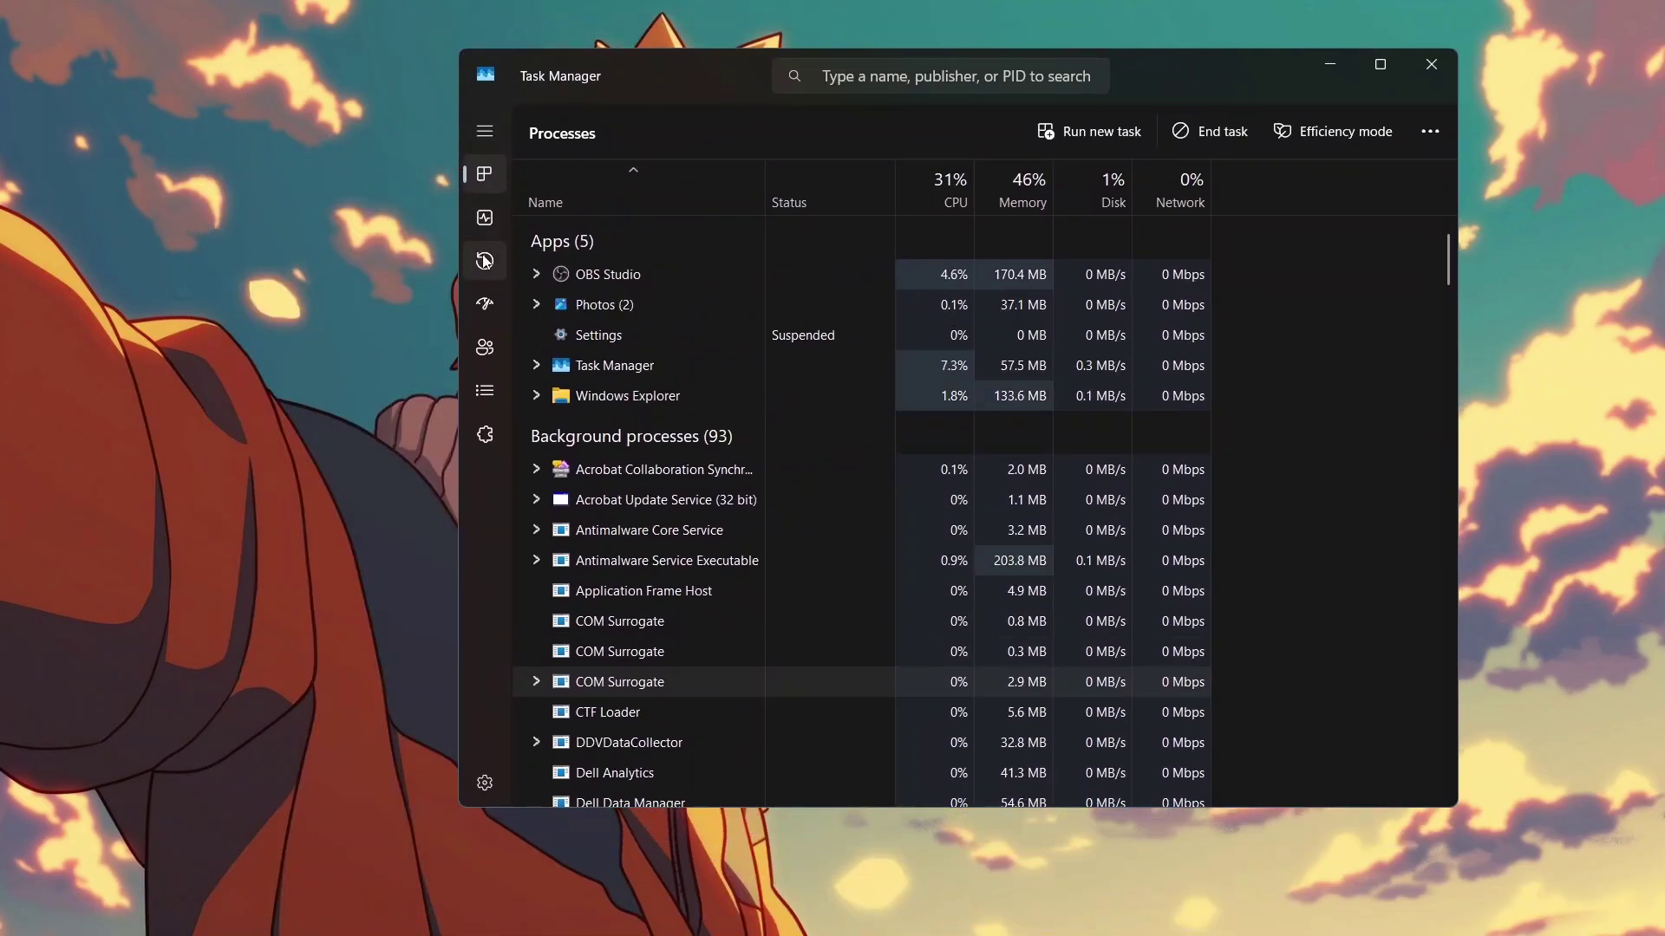
Step: Disable iTunes Mobile Device Helper in Task Manager's Startup apps, then close Task Manager
{"action": "left_click", "coordinate": [490, 320]}
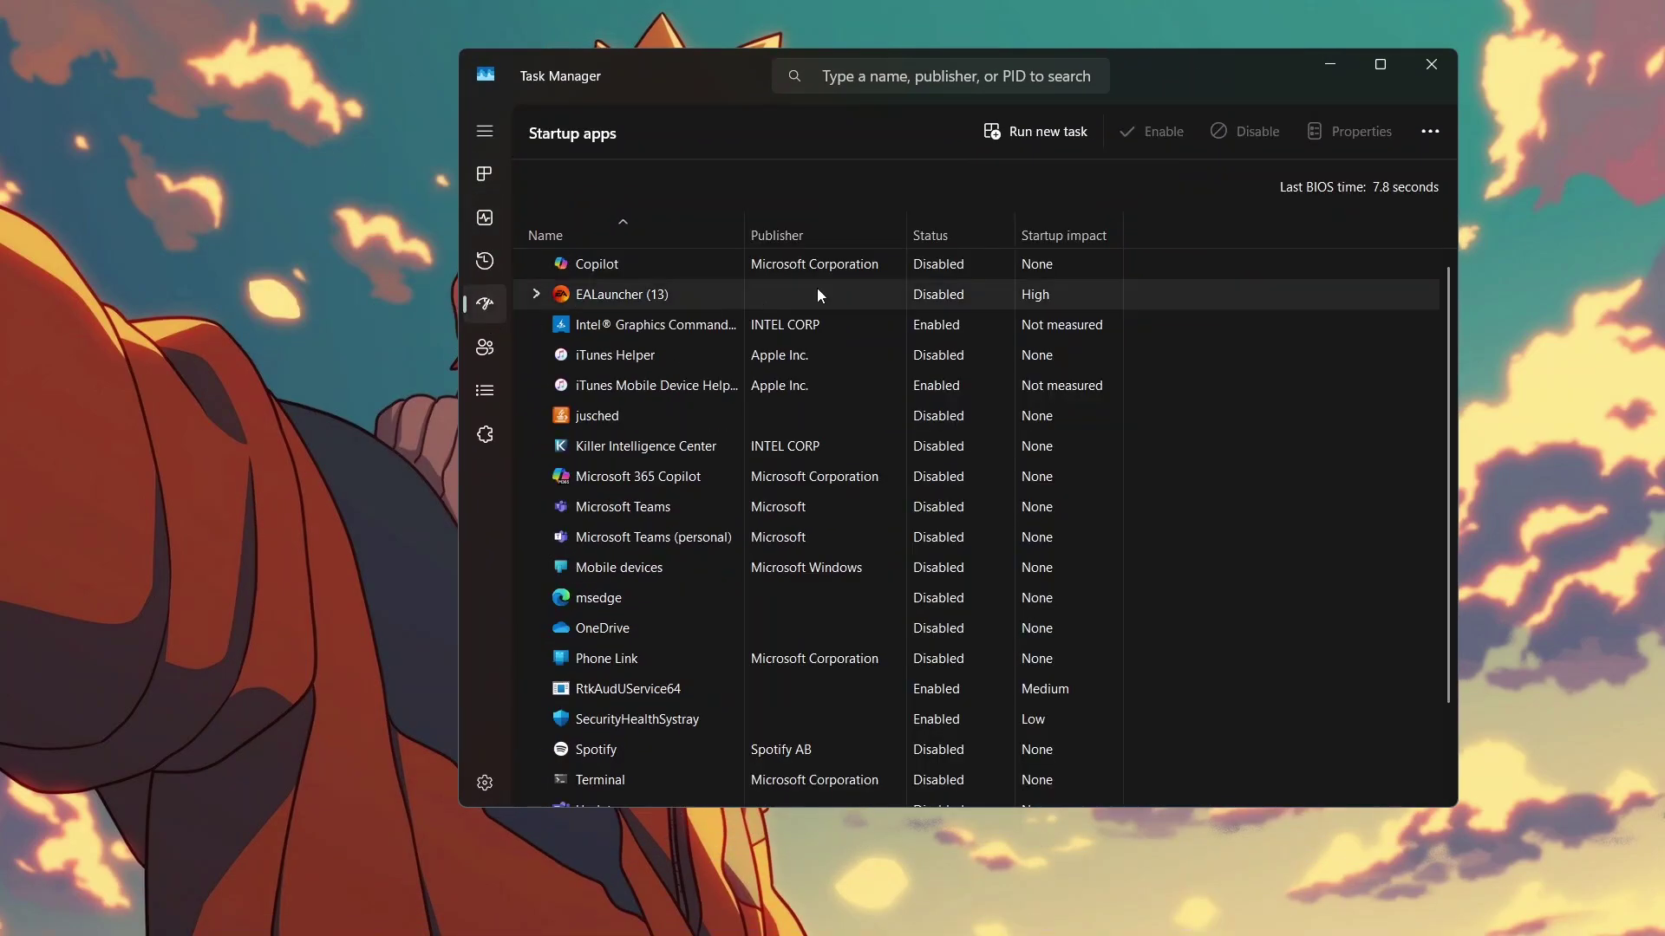
{"action": "right_click", "coordinate": [756, 293]}
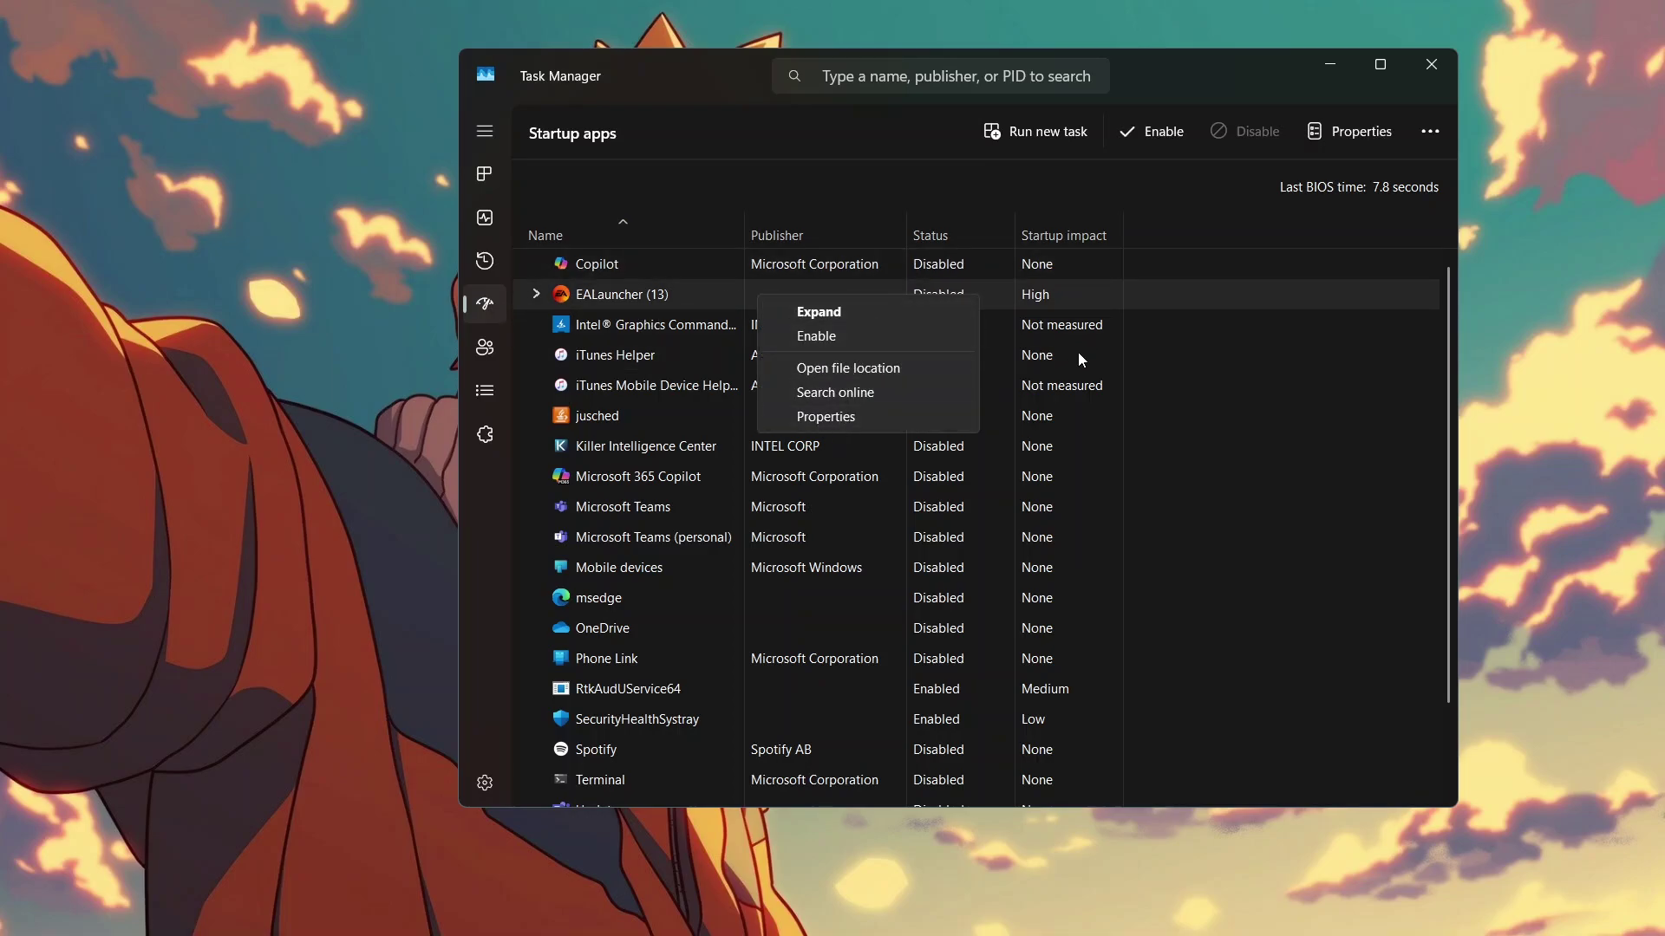
{"action": "left_click", "coordinate": [796, 328]}
{"action": "left_click", "coordinate": [780, 385]}
{"action": "right_click", "coordinate": [781, 385]}
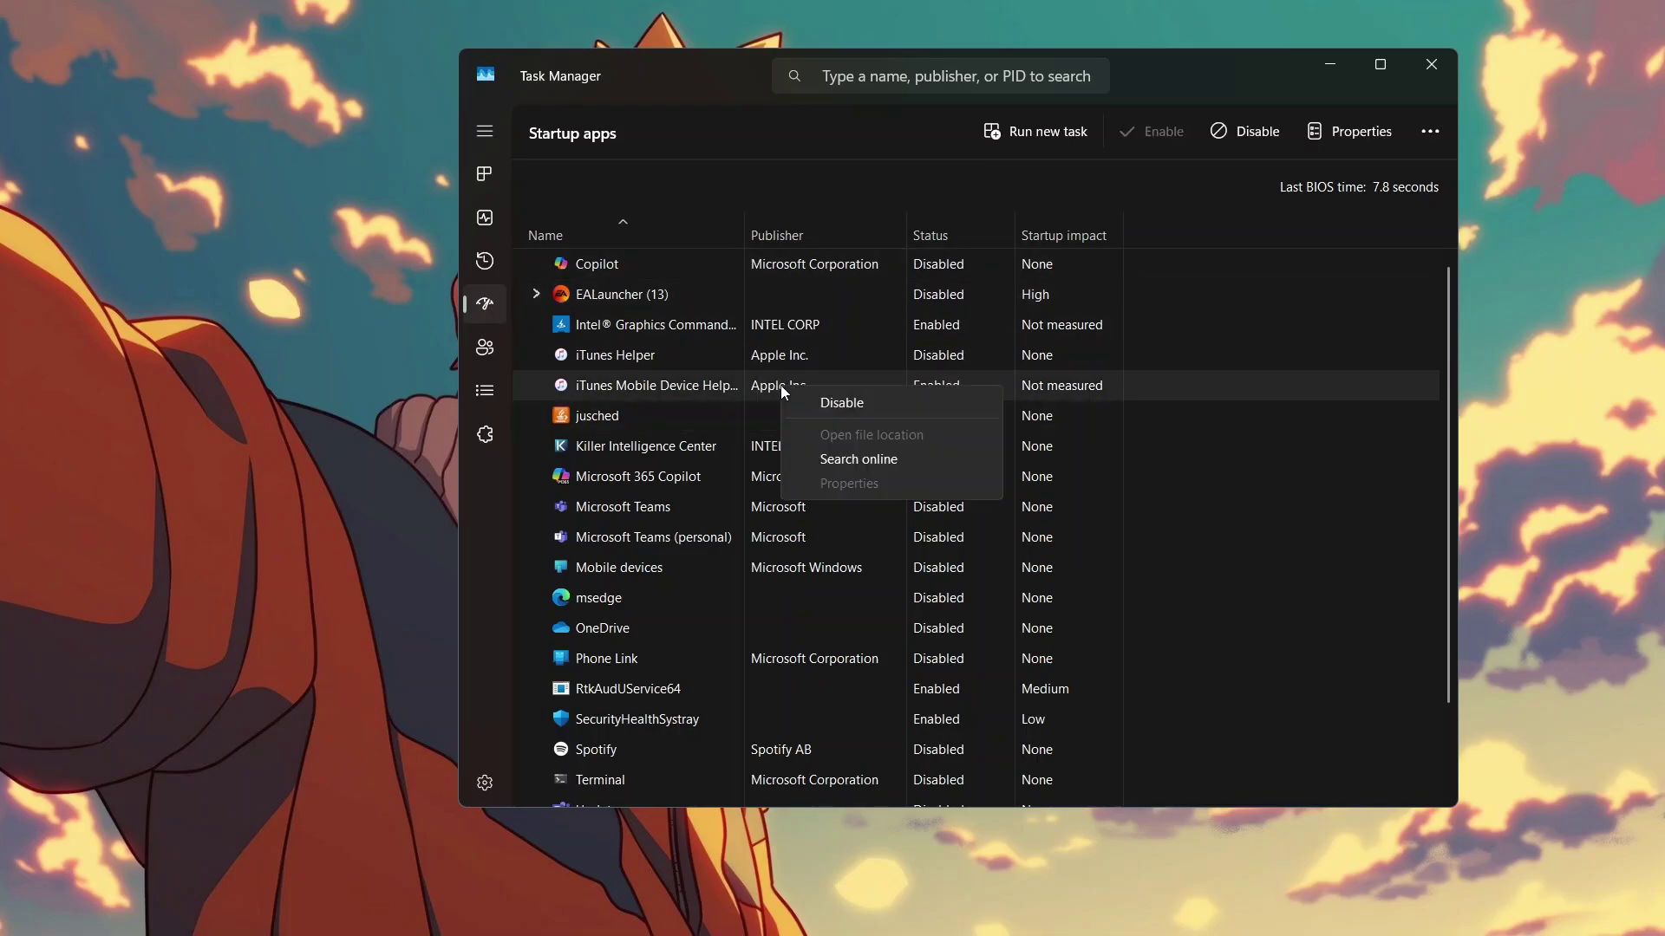
{"action": "left_click", "coordinate": [846, 411]}
{"action": "scroll", "coordinate": [959, 487], "scroll_direction": "down", "scroll_amount": 2}
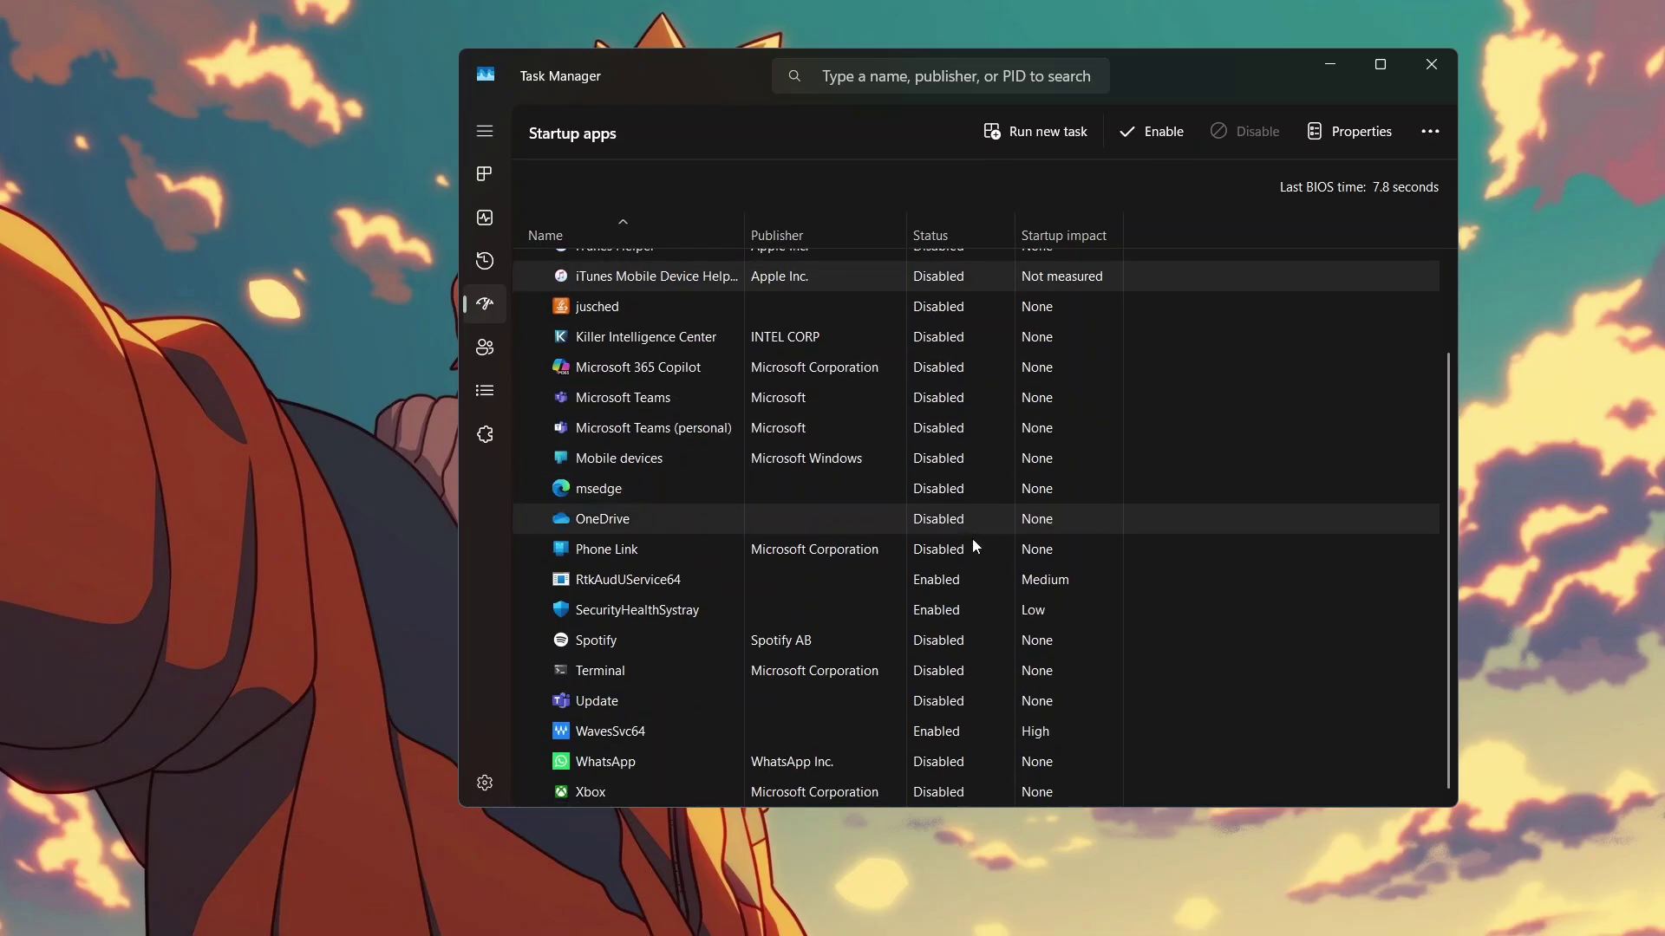
{"action": "scroll", "coordinate": [989, 503], "scroll_direction": "up", "scroll_amount": 1}
{"action": "left_click", "coordinate": [1217, 910]}
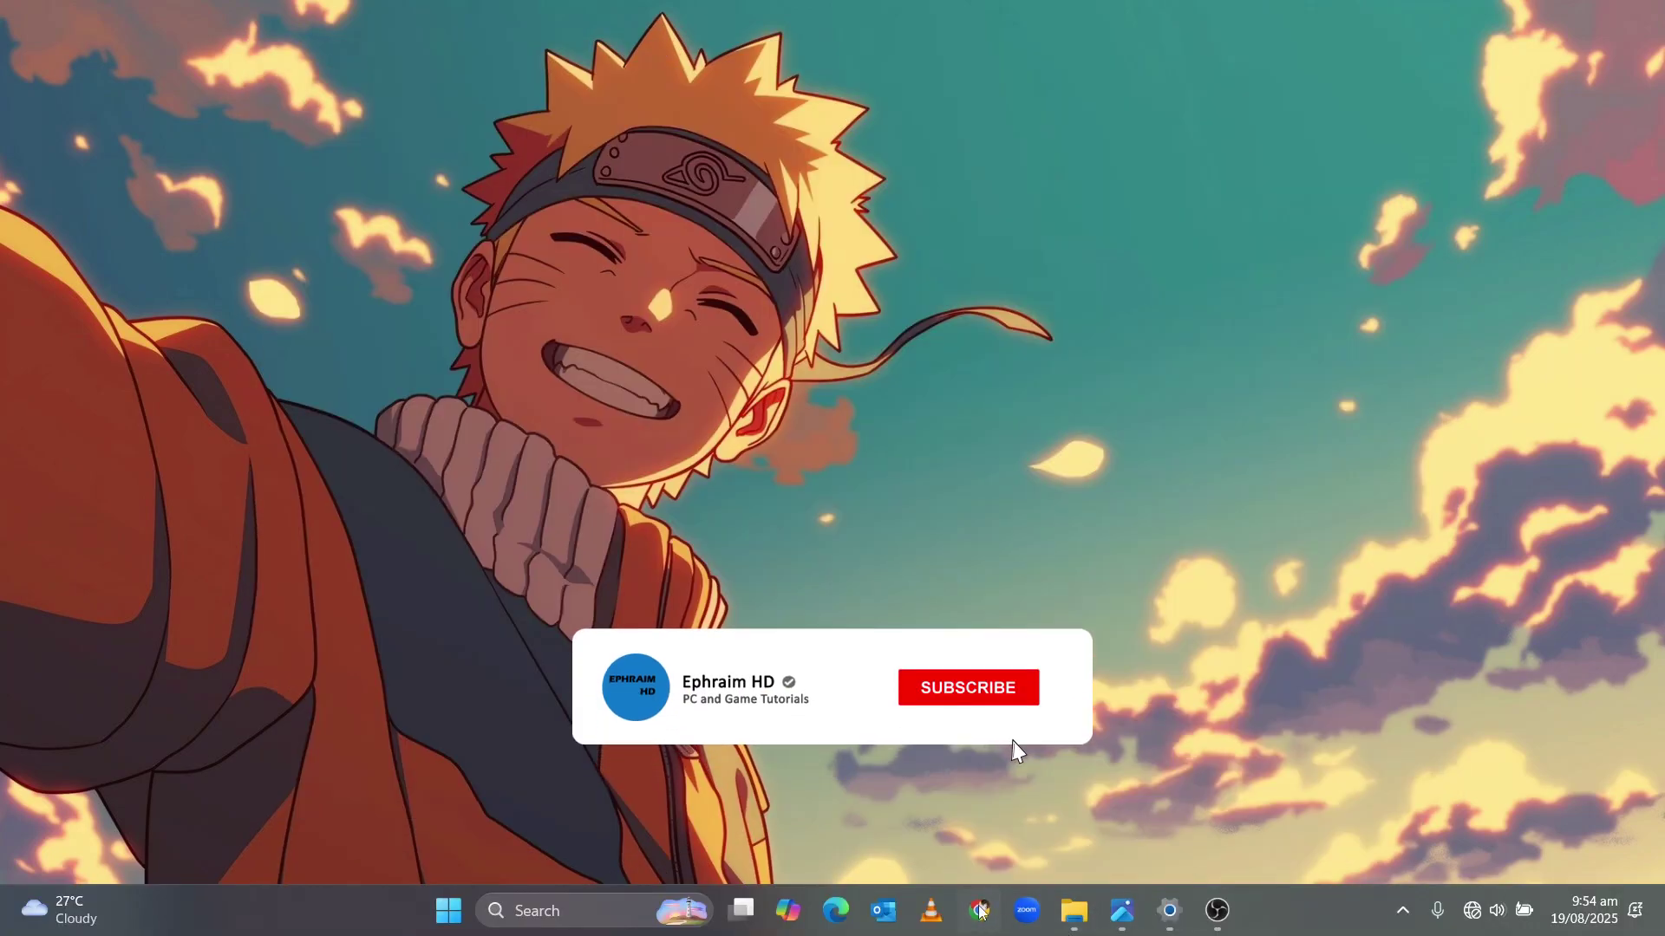
Step: Turn off 'Continue running background apps when Google Chrome is closed' in Chrome's System settings
{"action": "left_click", "coordinate": [981, 910]}
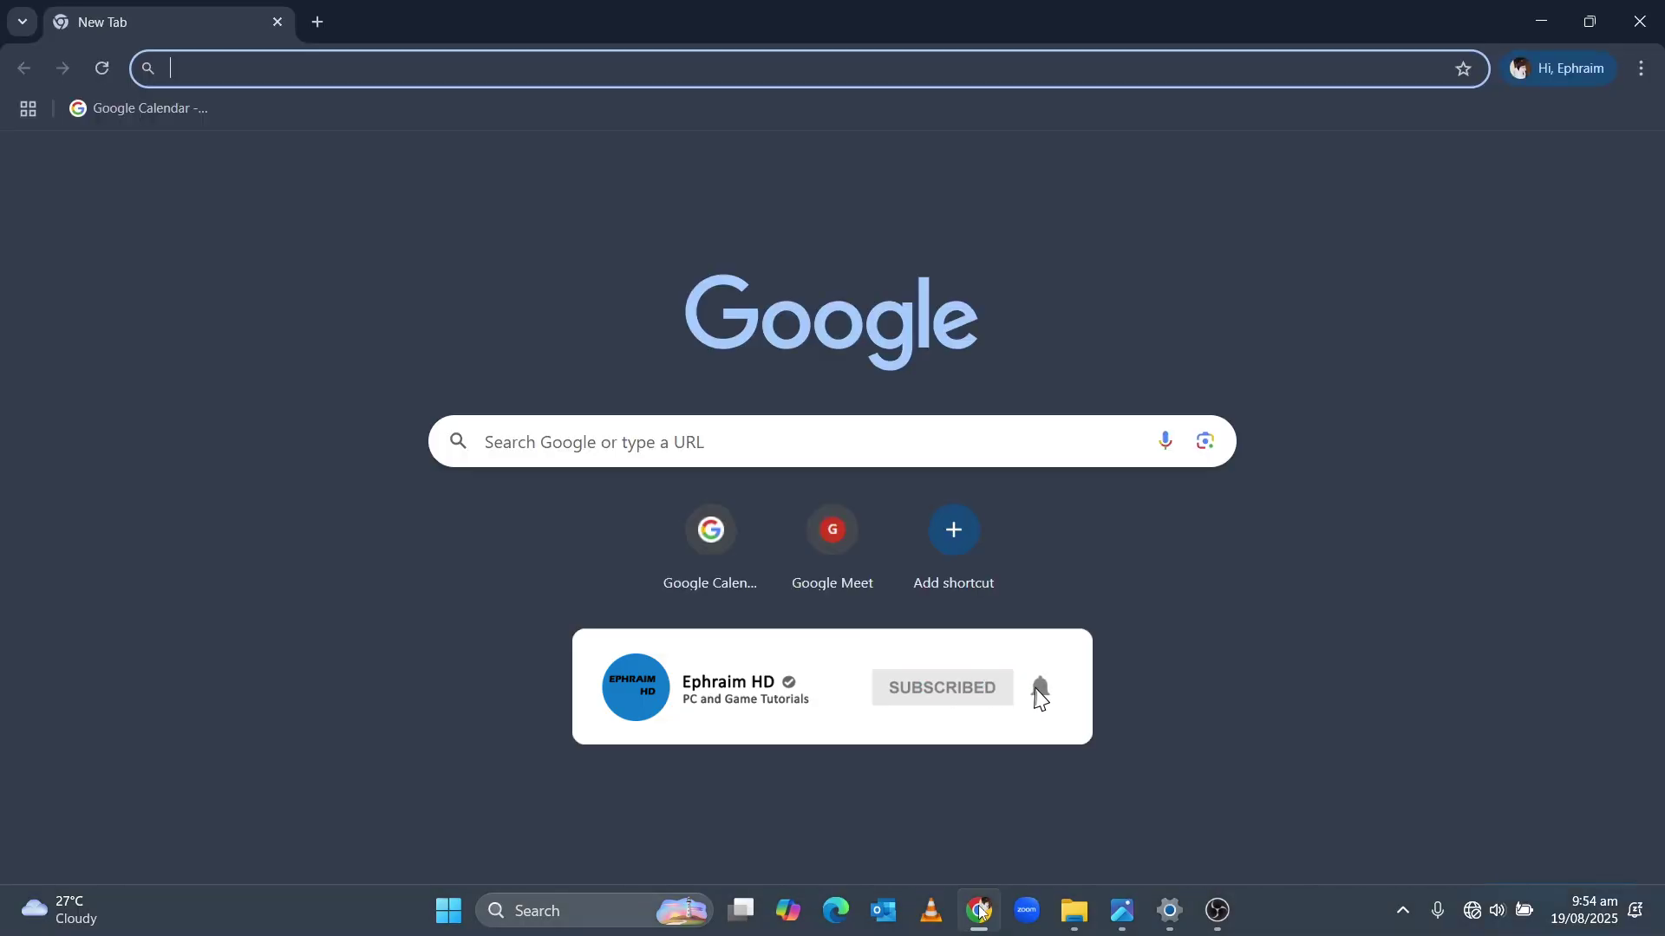
{"action": "left_click", "coordinate": [1641, 68]}
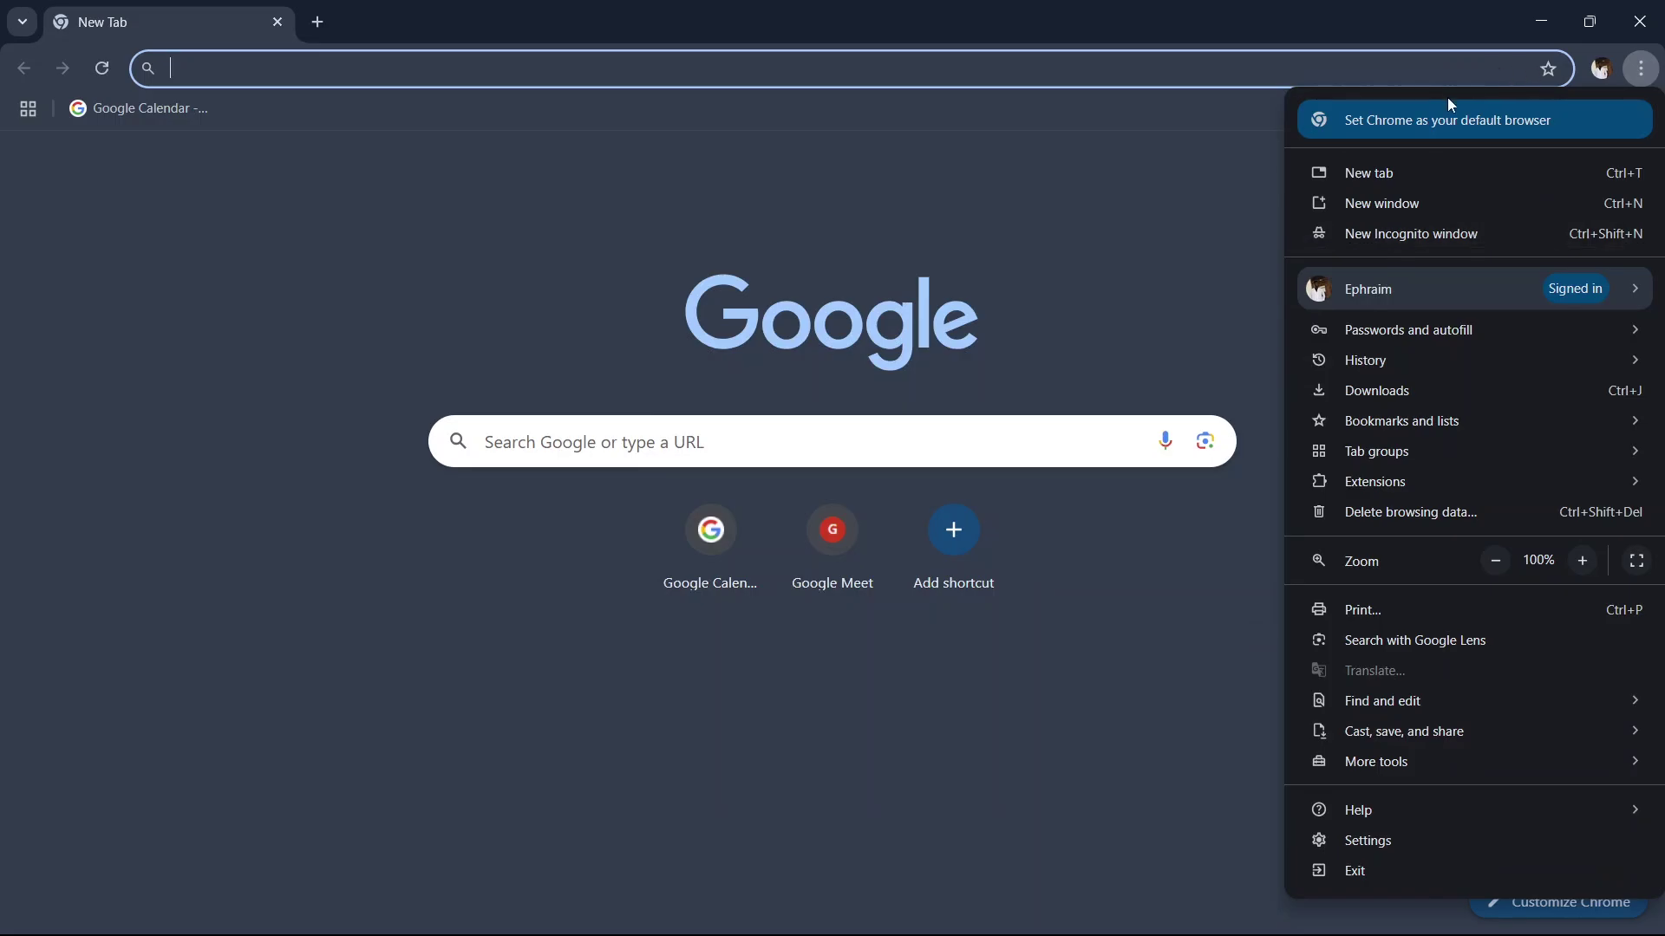
{"action": "left_click", "coordinate": [1403, 839]}
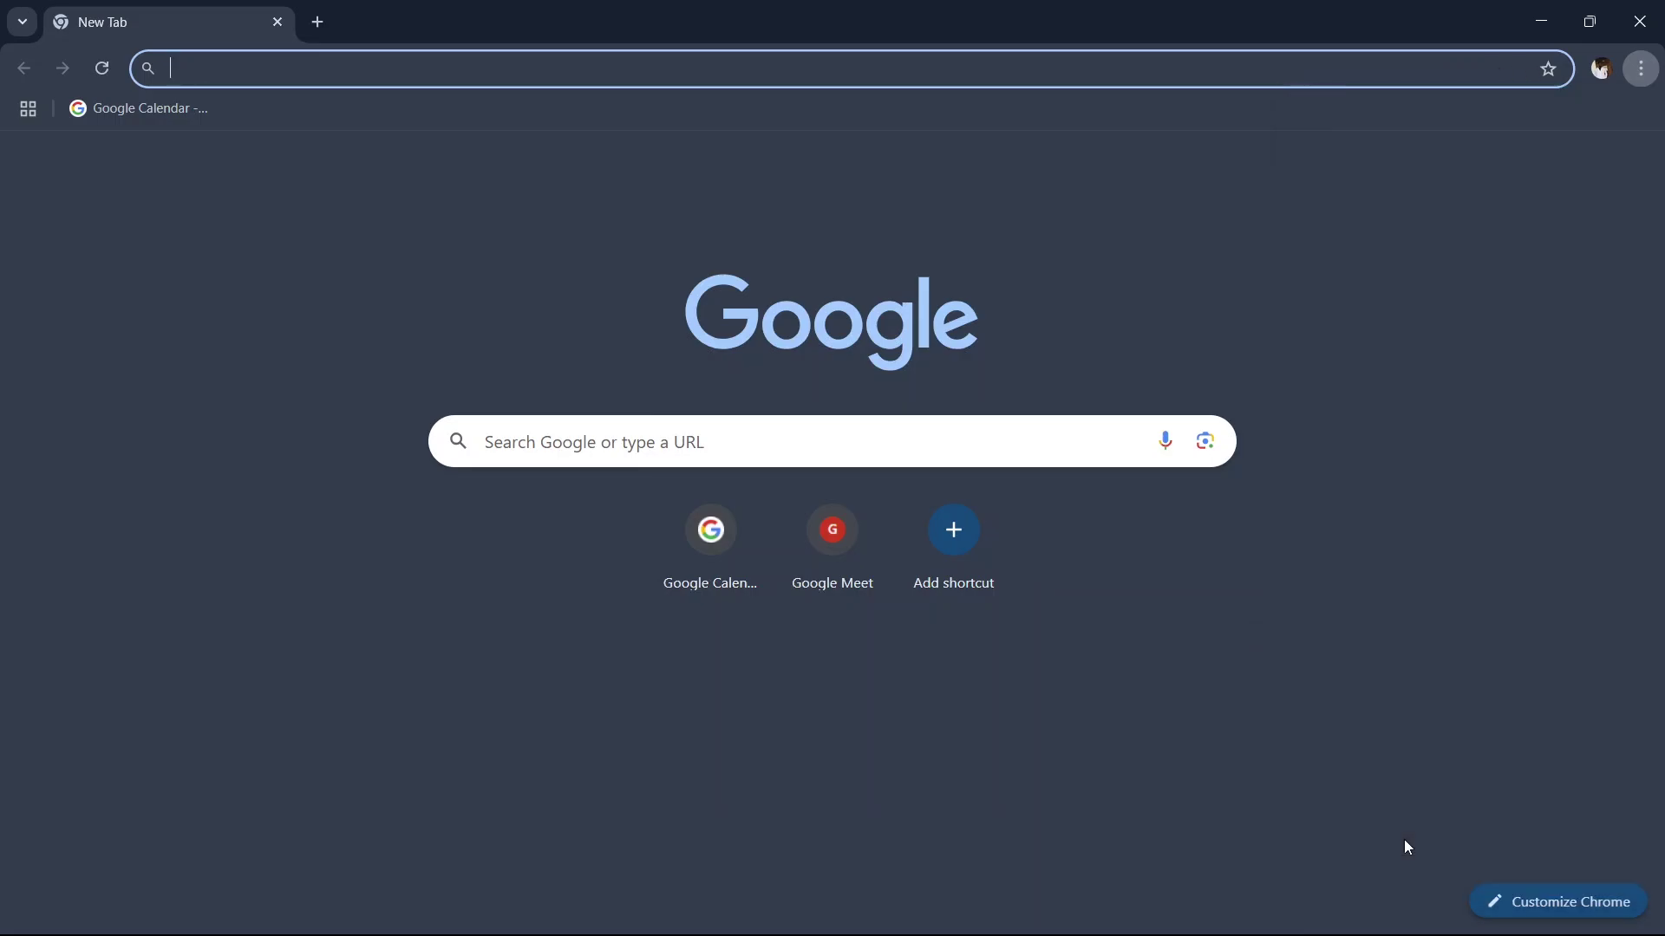
{"action": "left_click", "coordinate": [133, 583]}
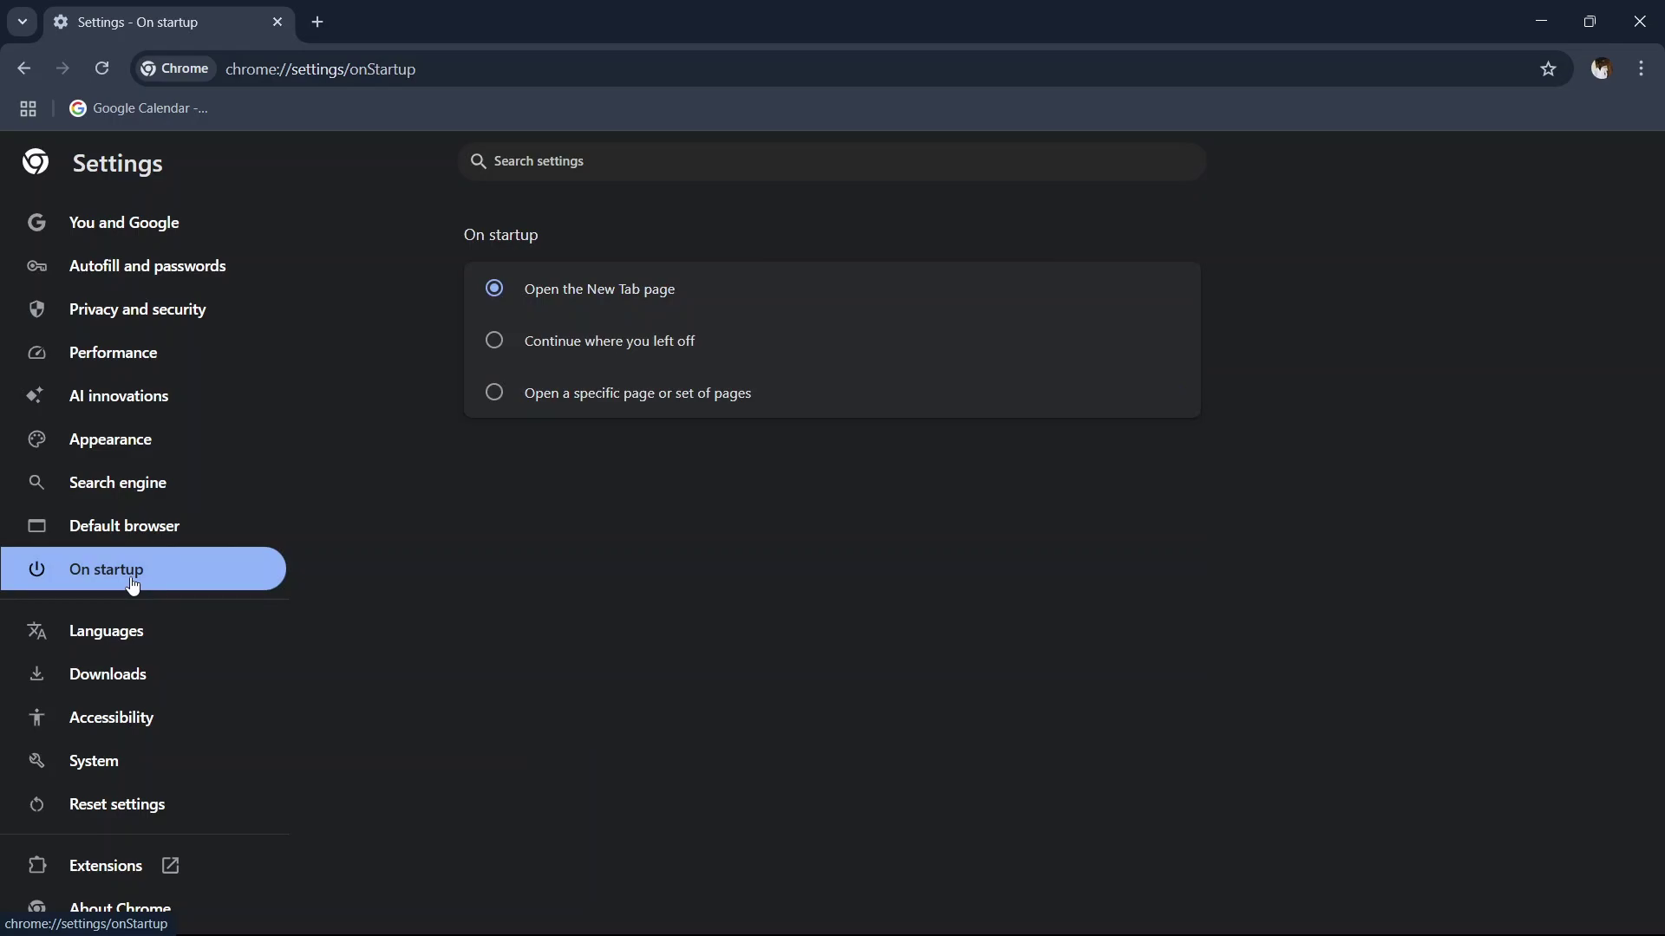
{"action": "left_click", "coordinate": [102, 757]}
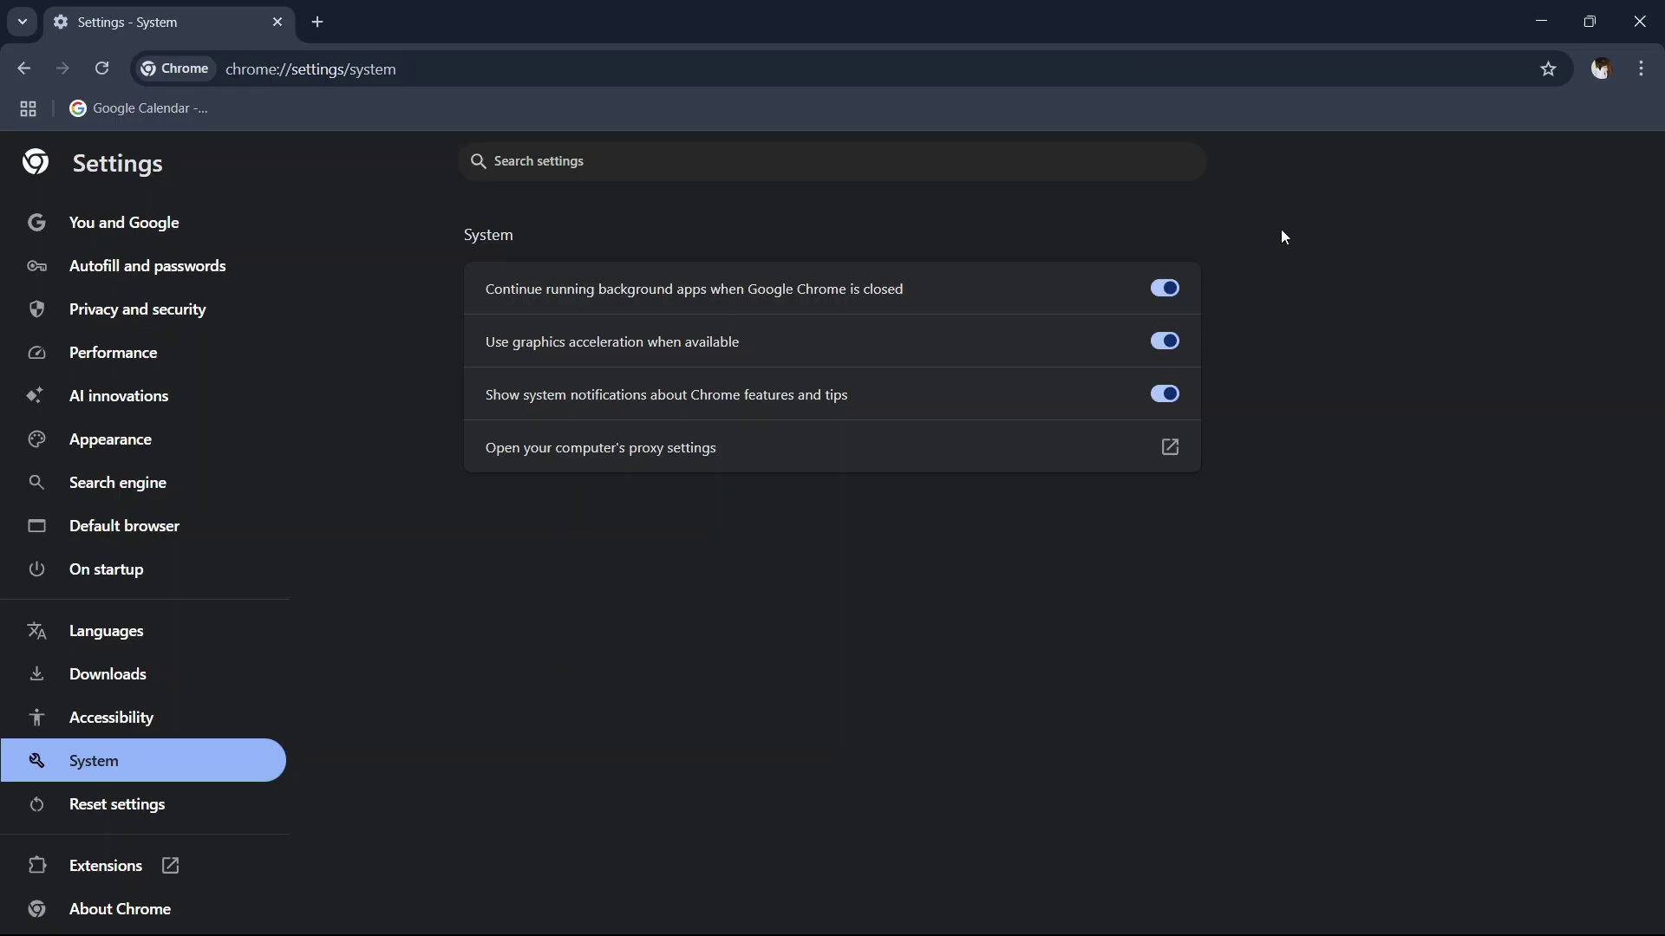
{"action": "left_click", "coordinate": [1169, 298]}
Step: Close Chrome with Alt+F4 and launch Control Panel by searching 'contro'
{"action": "key", "text": "alt+F4"}
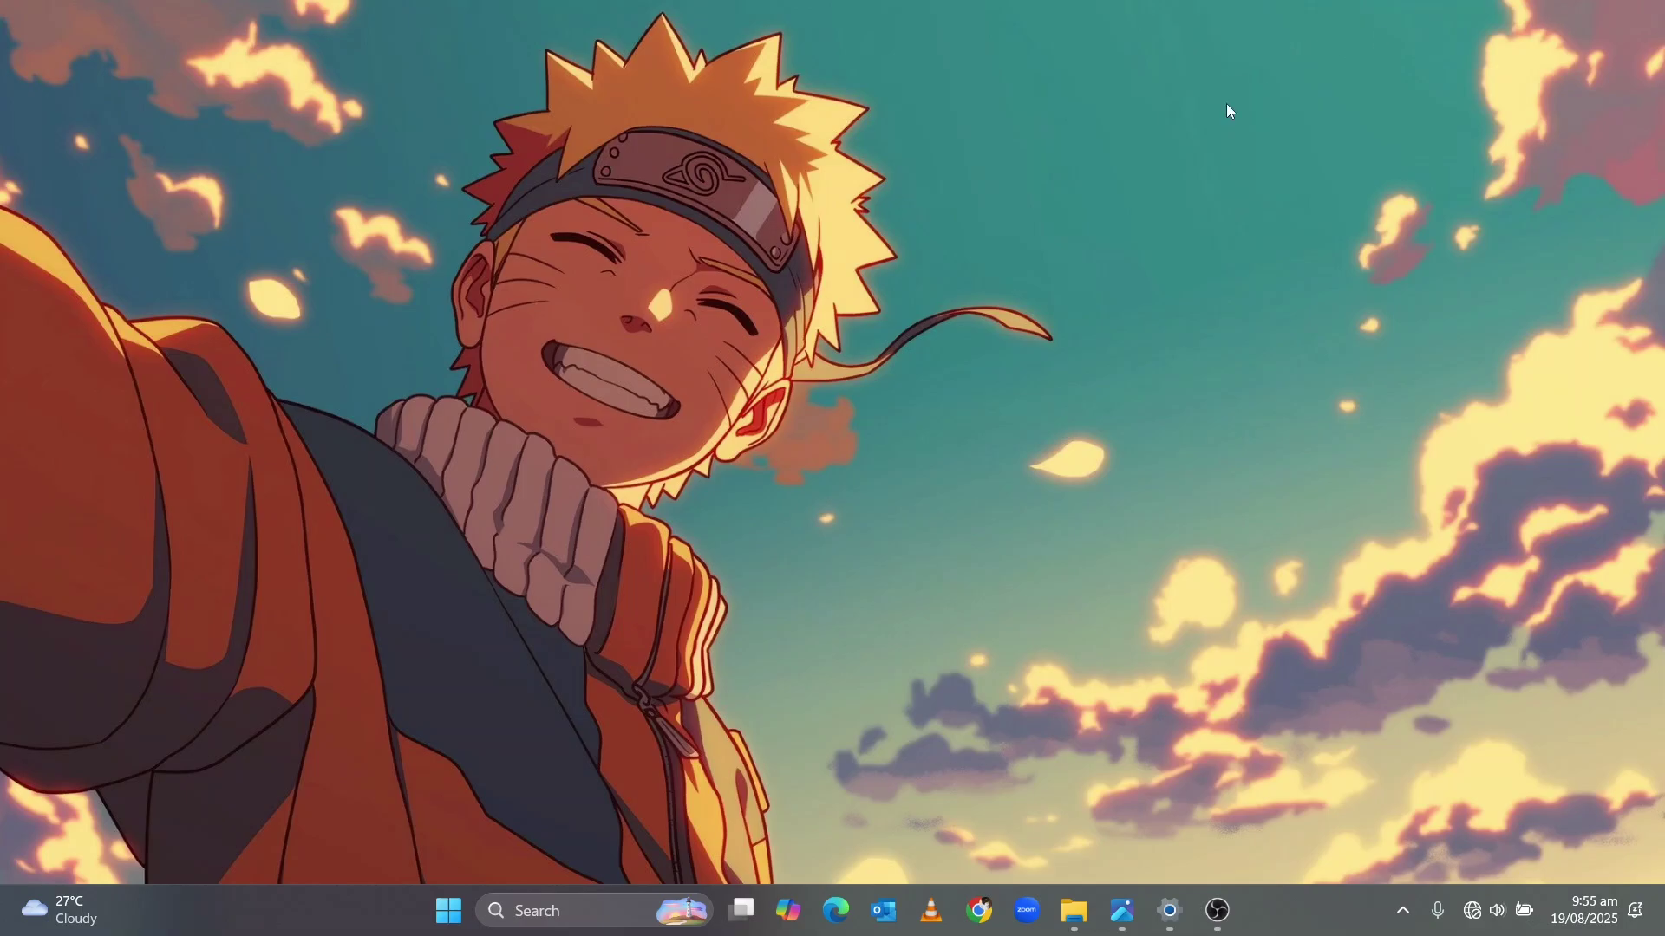
{"action": "left_click", "coordinate": [588, 909]}
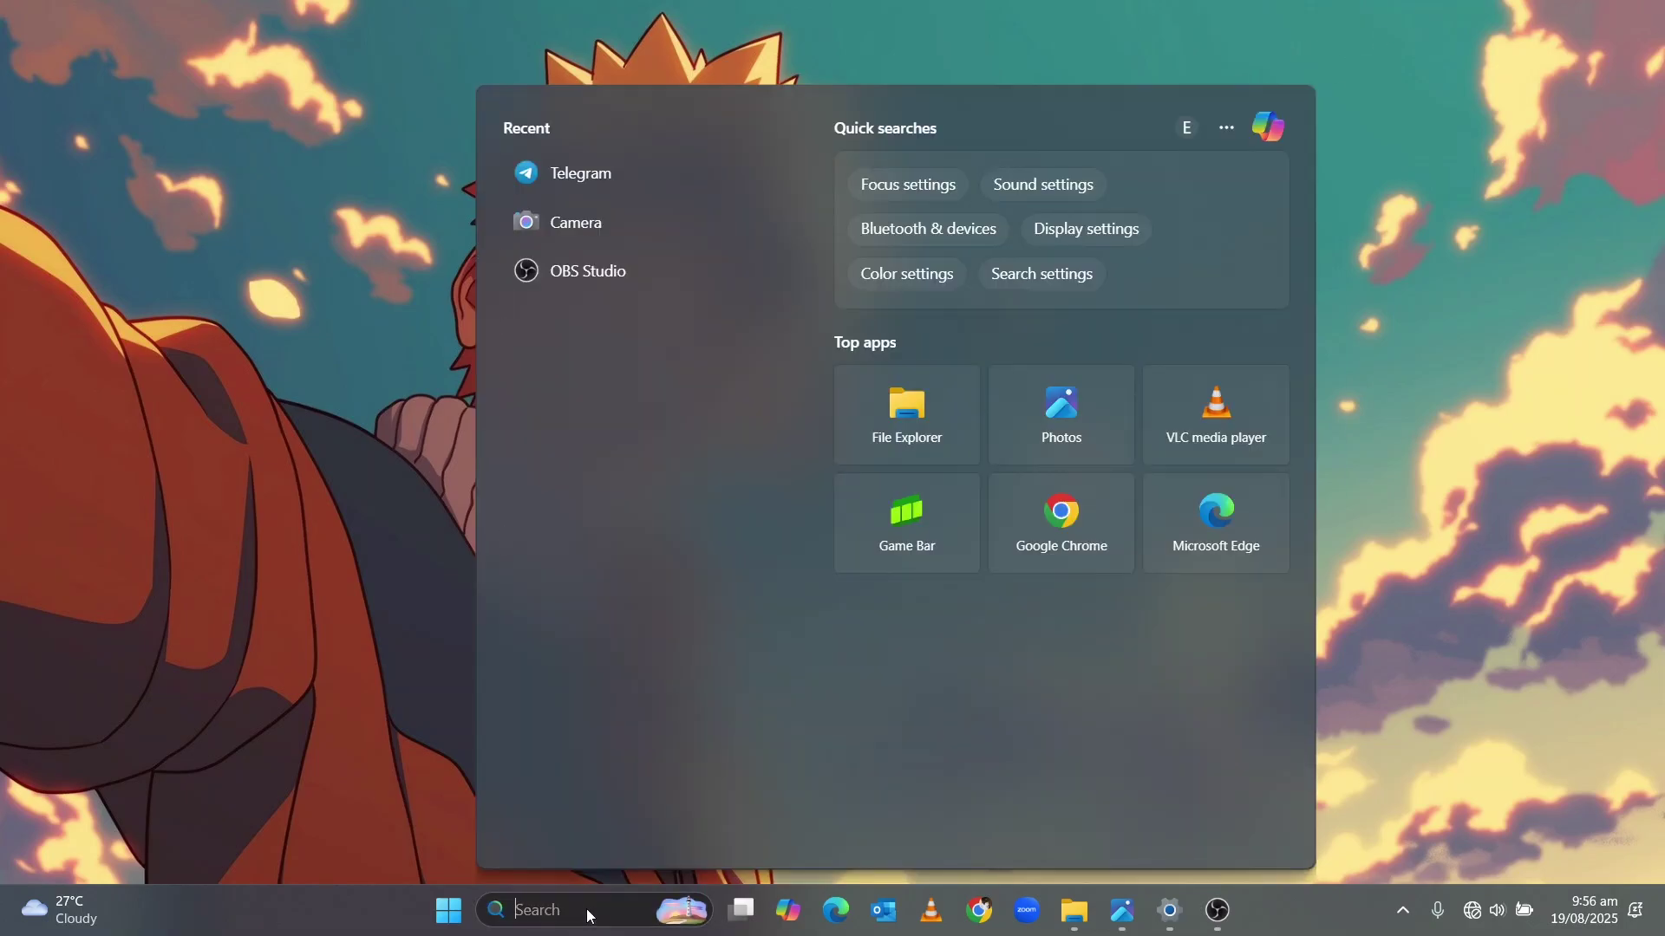
{"action": "type", "text": "control"}
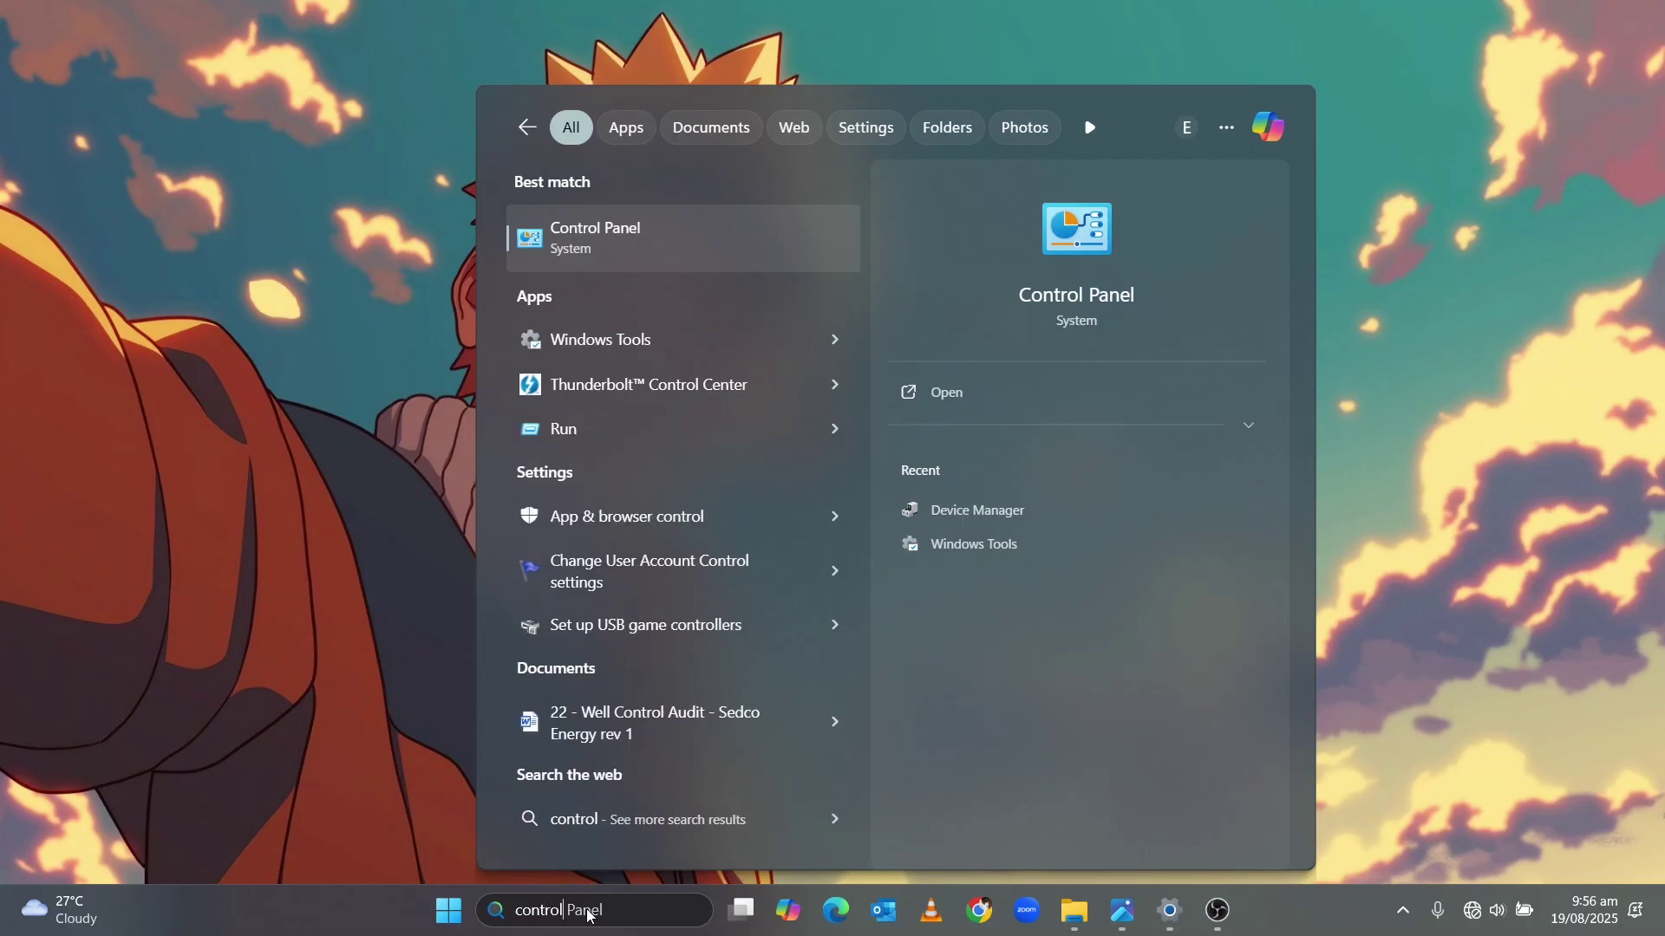
{"action": "key", "text": "Return"}
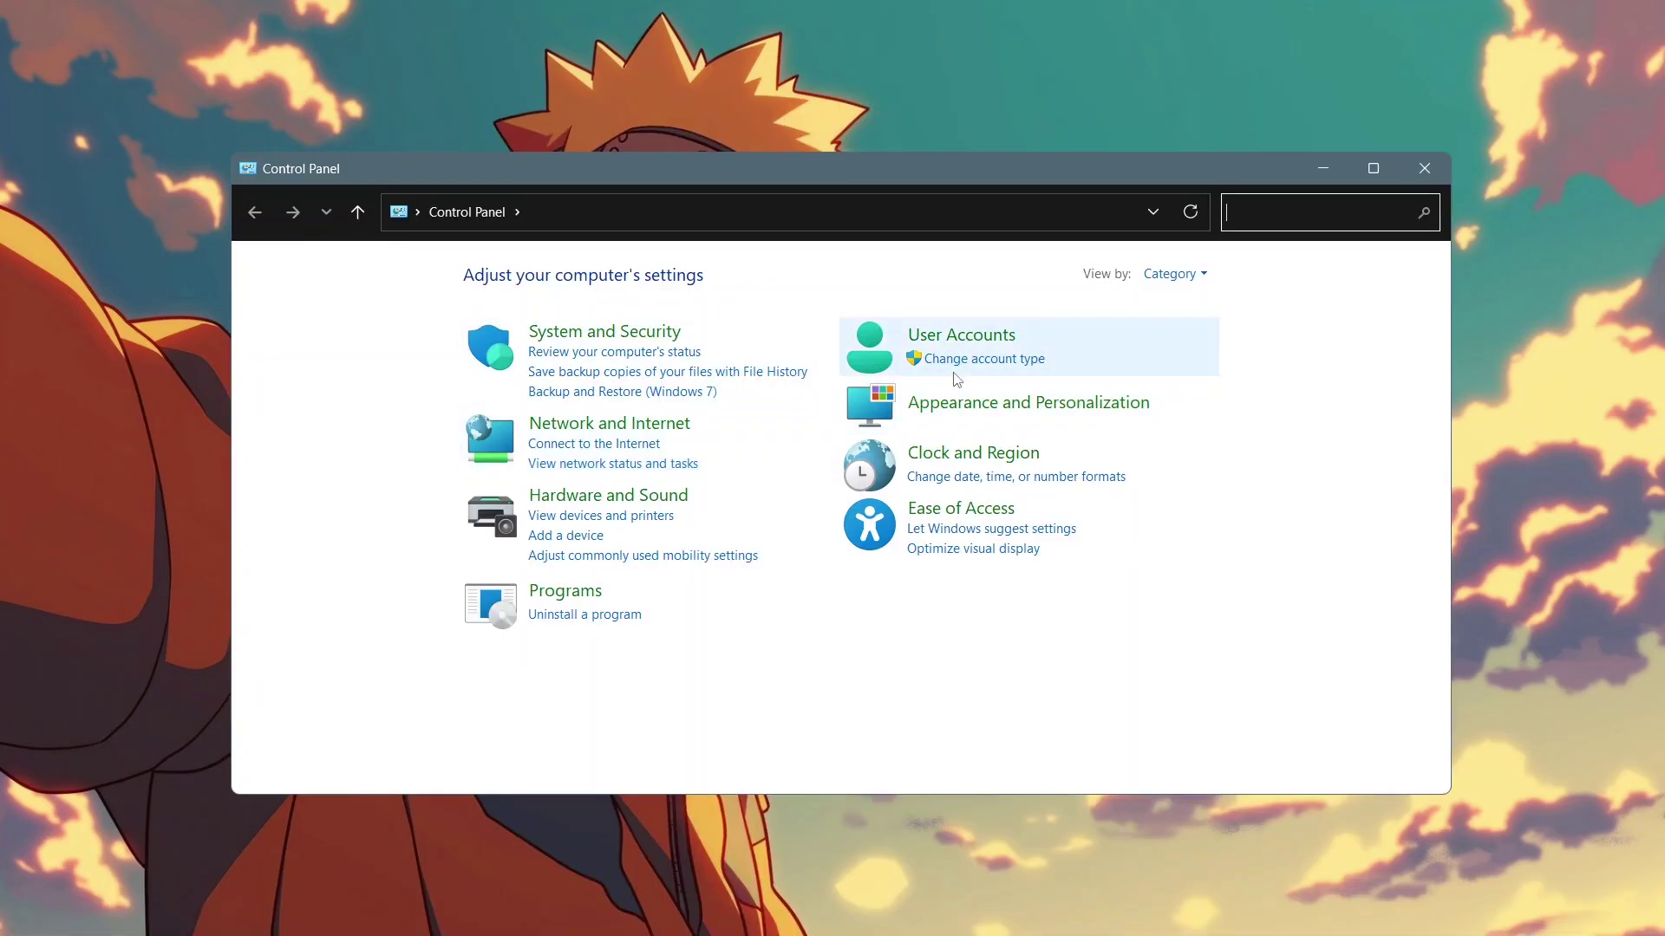
Step: Go to System and Security > Power Options and maximize the window
{"action": "left_click", "coordinate": [594, 335]}
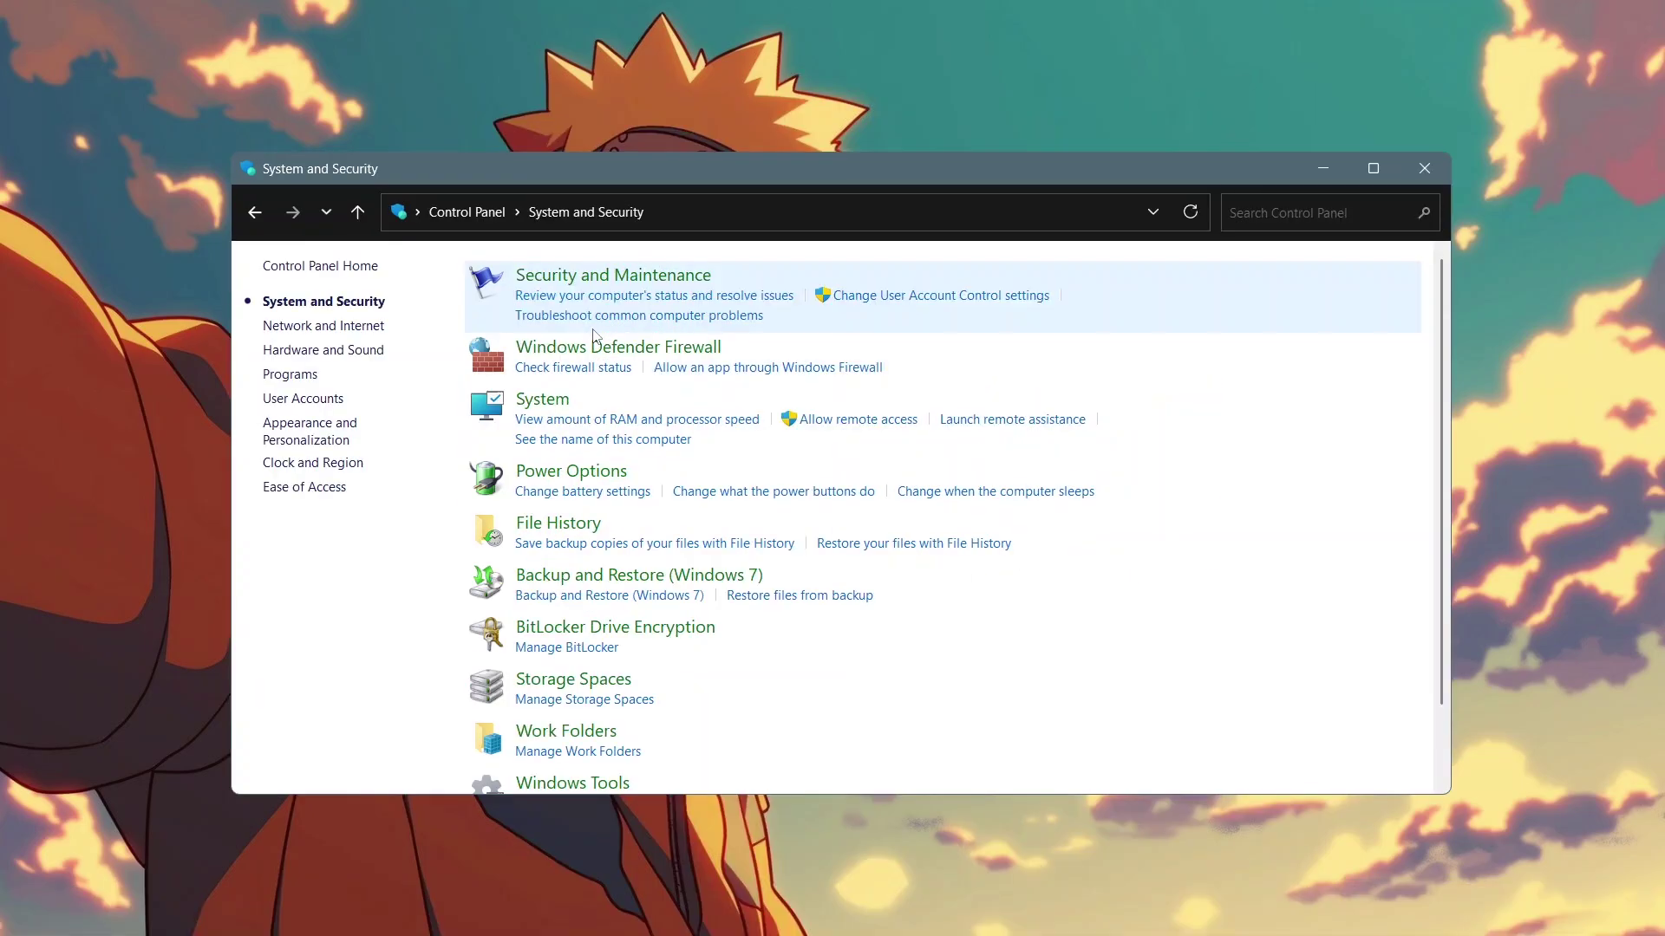
{"action": "left_click", "coordinate": [586, 476]}
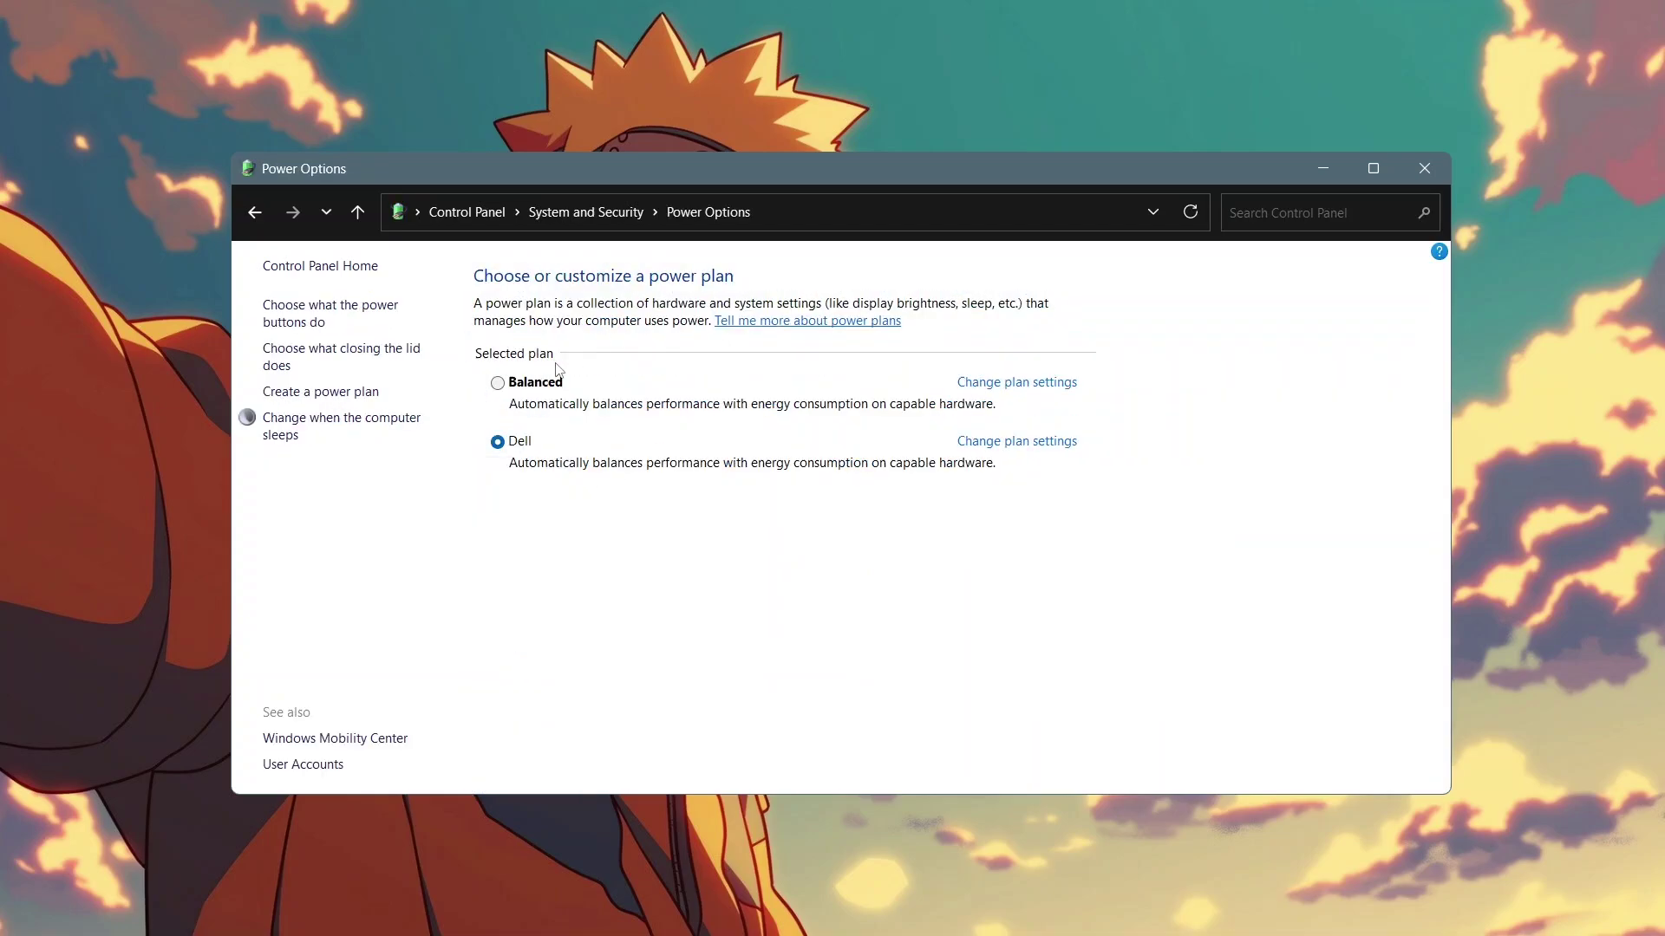
{"action": "left_click", "coordinate": [1363, 166]}
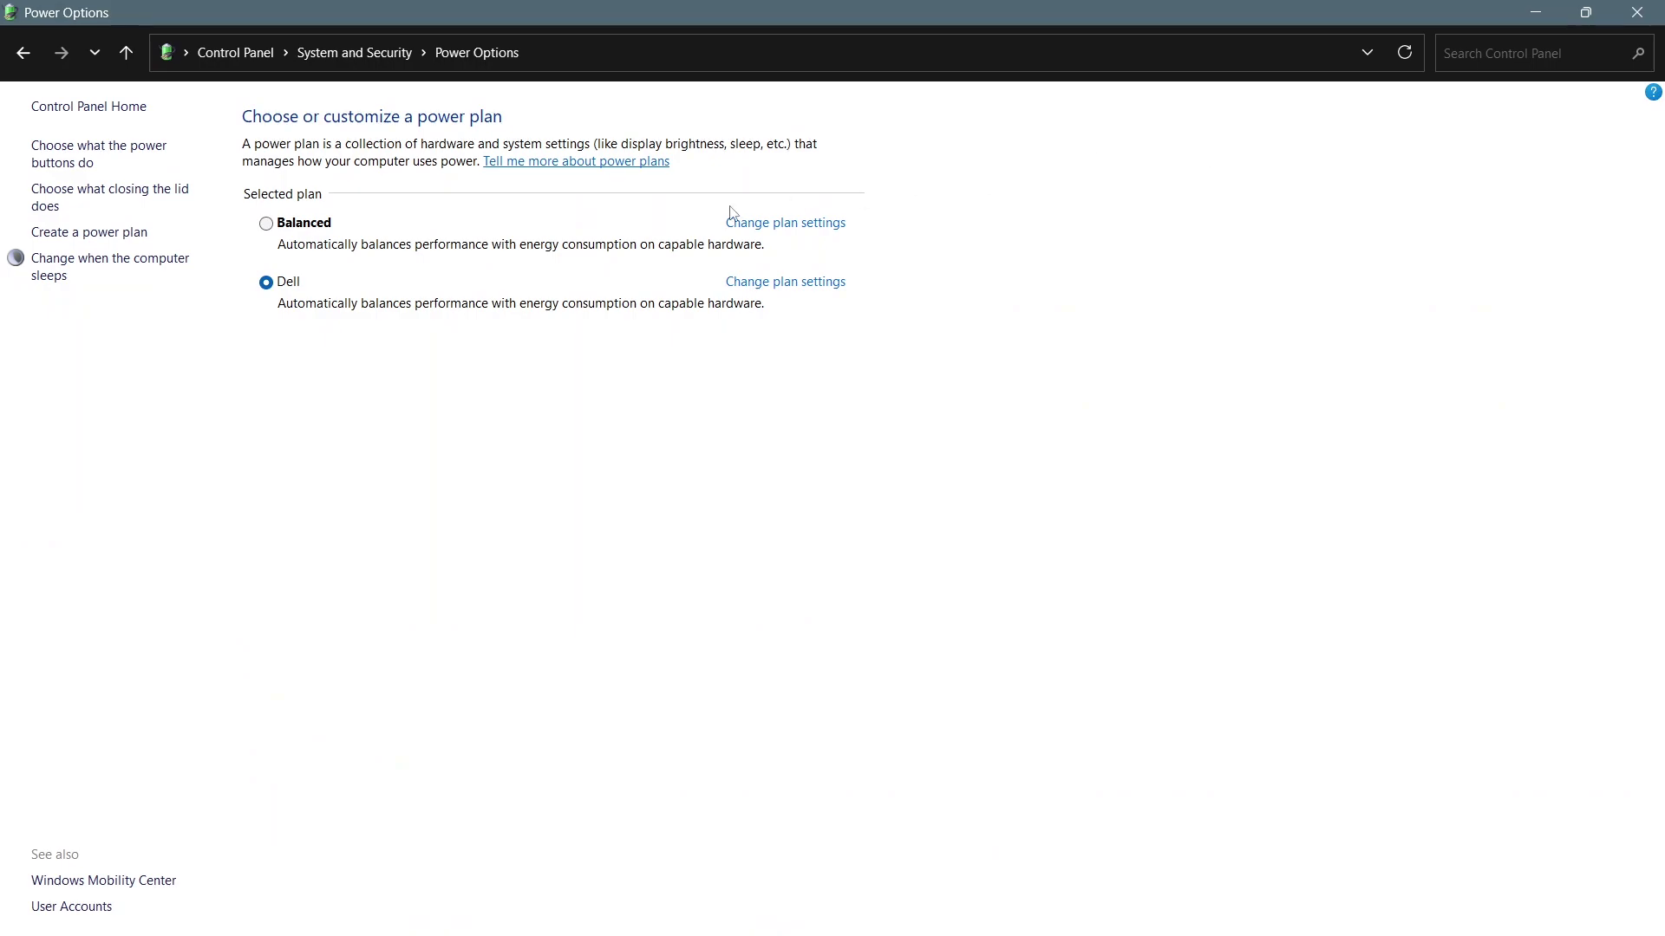
Step: Run 'powercfg -duplicatescheme 8c5e7fda-e8bf-4a96-9a85-a6e23a8c635c' in Command Prompt to add High performance
{"action": "key", "text": "super+d"}
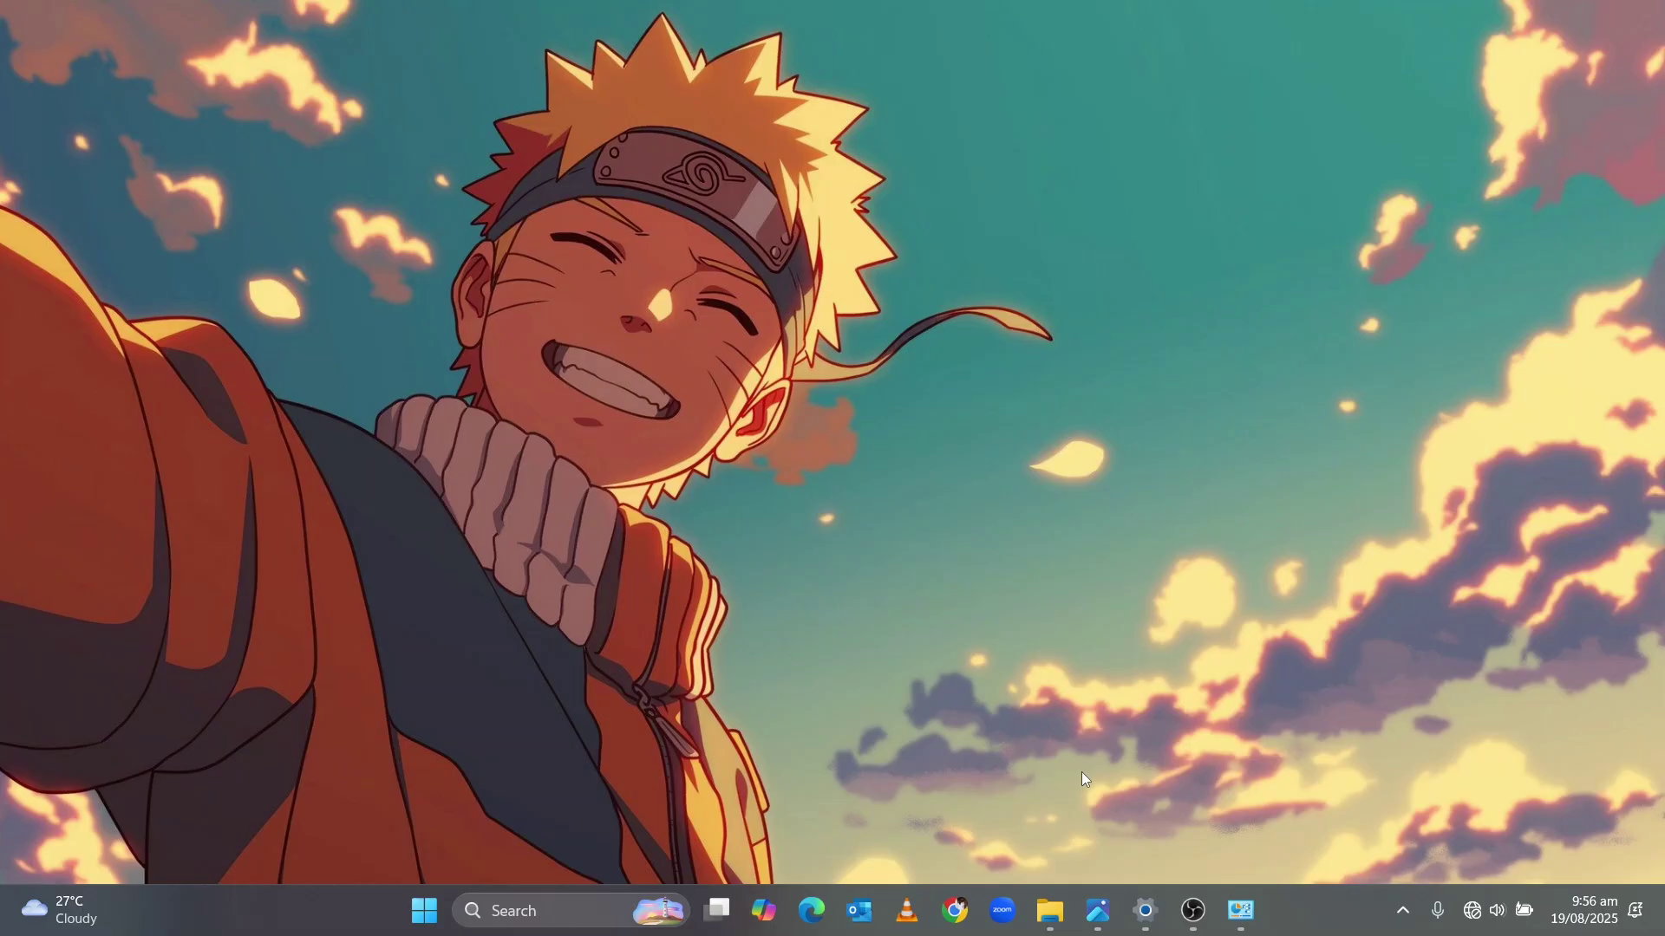
{"action": "left_click", "coordinate": [572, 908]}
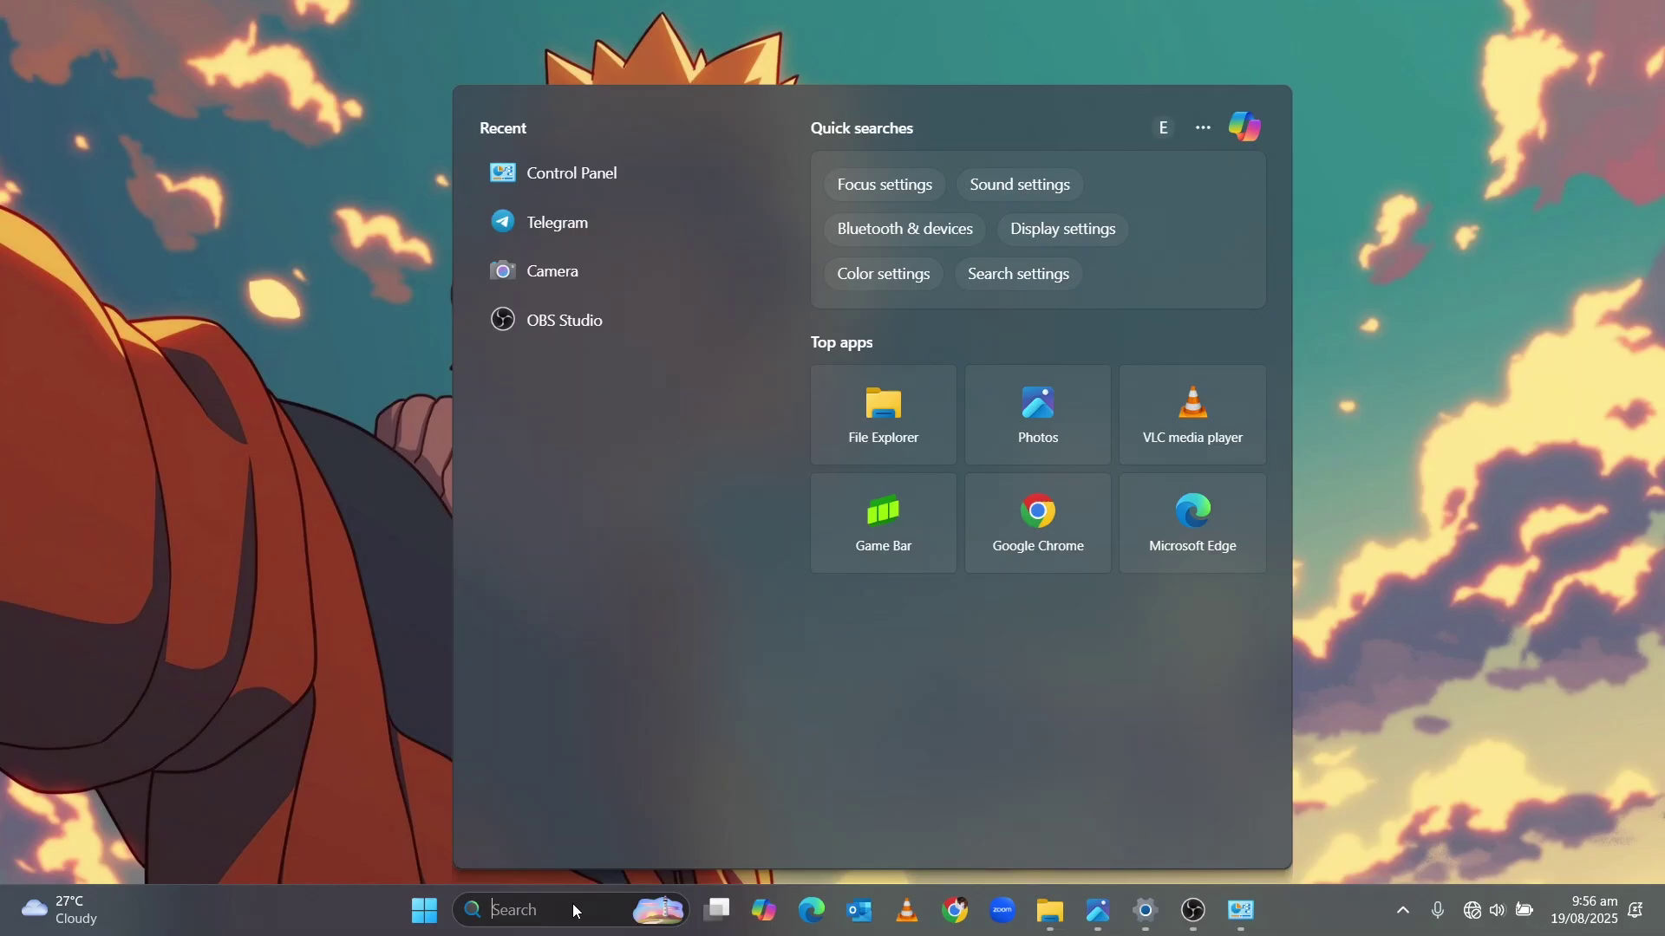
{"action": "type", "text": "comm"}
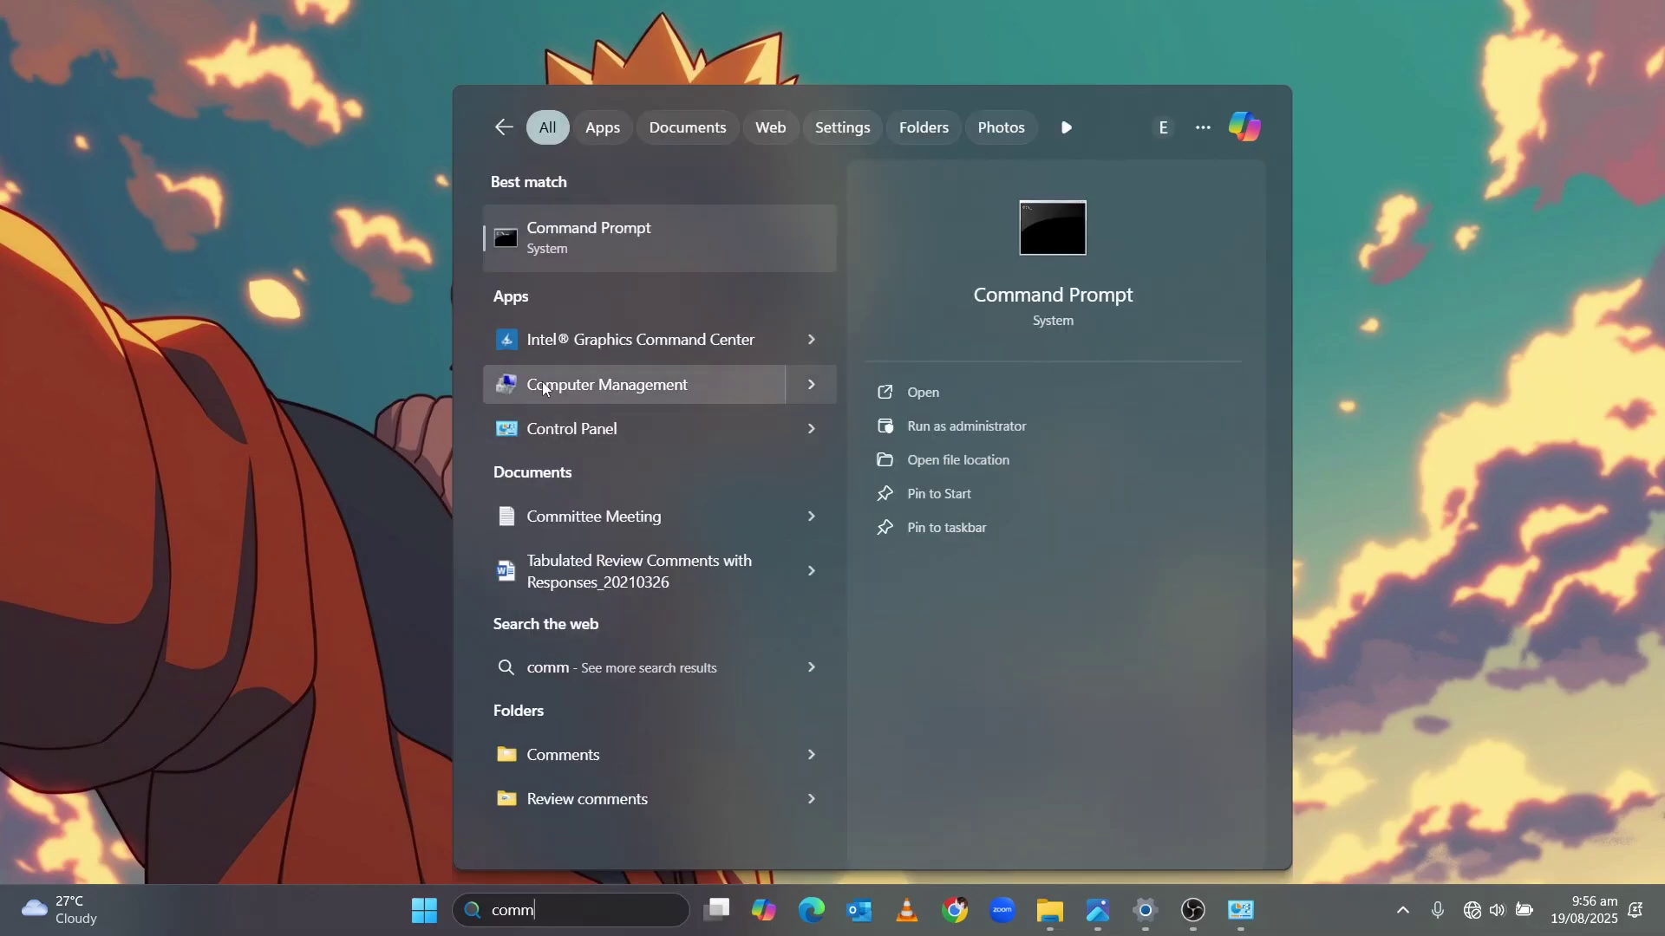
{"action": "left_click", "coordinate": [606, 238]}
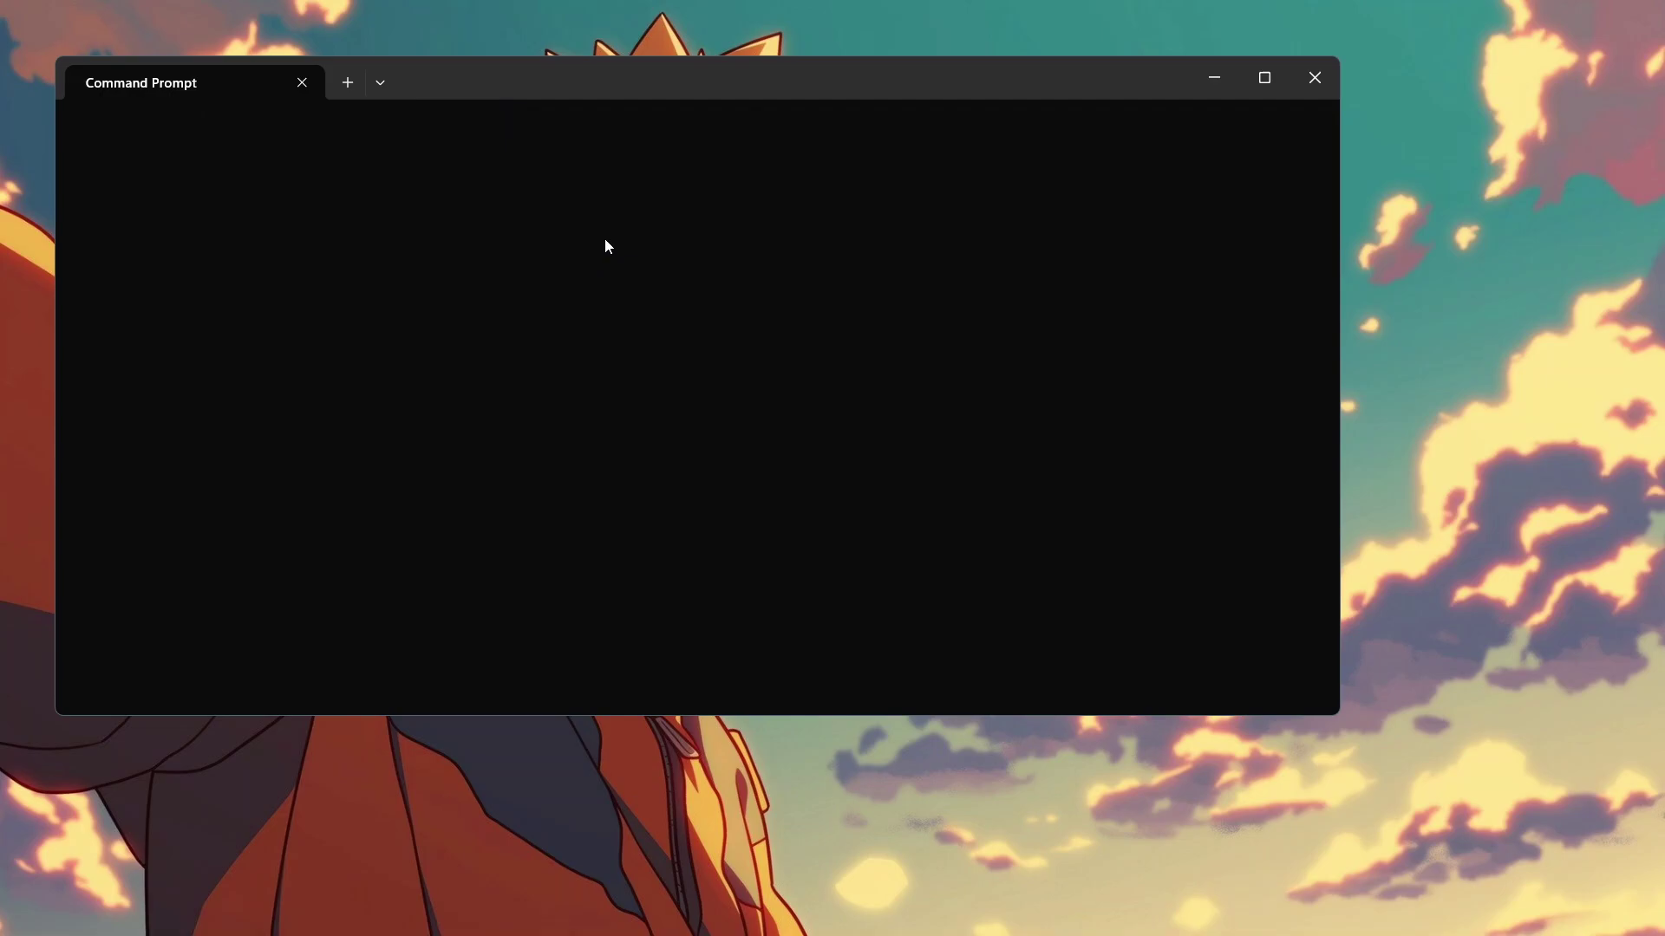
{"action": "right_click", "coordinate": [205, 153]}
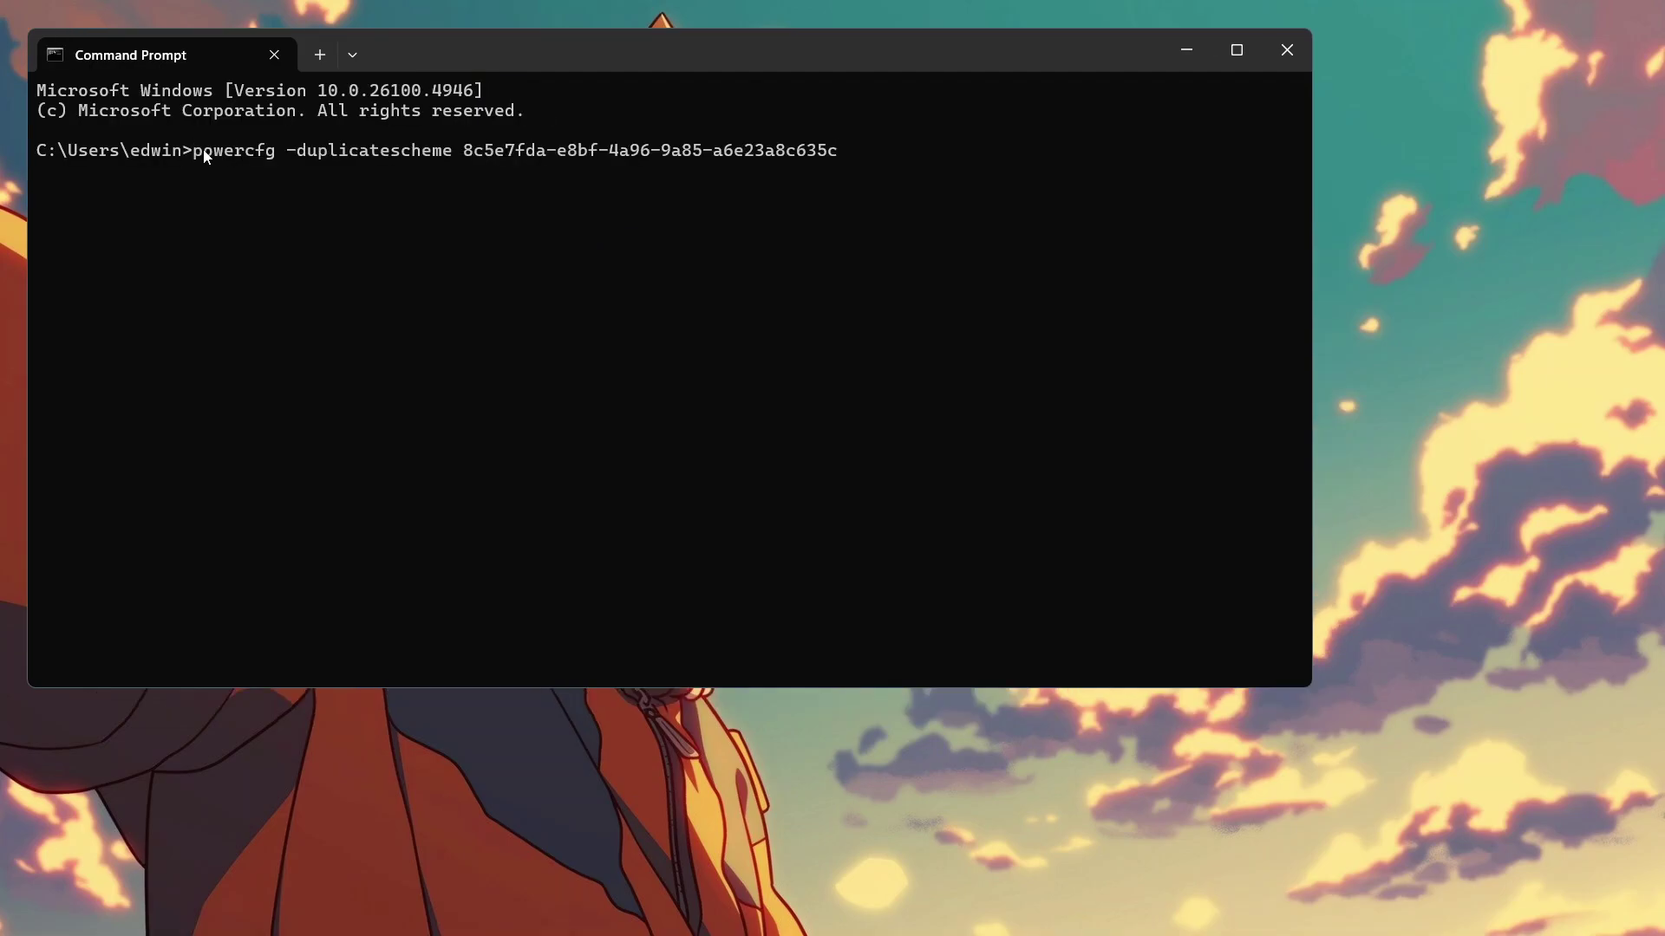
{"action": "key", "text": "Return"}
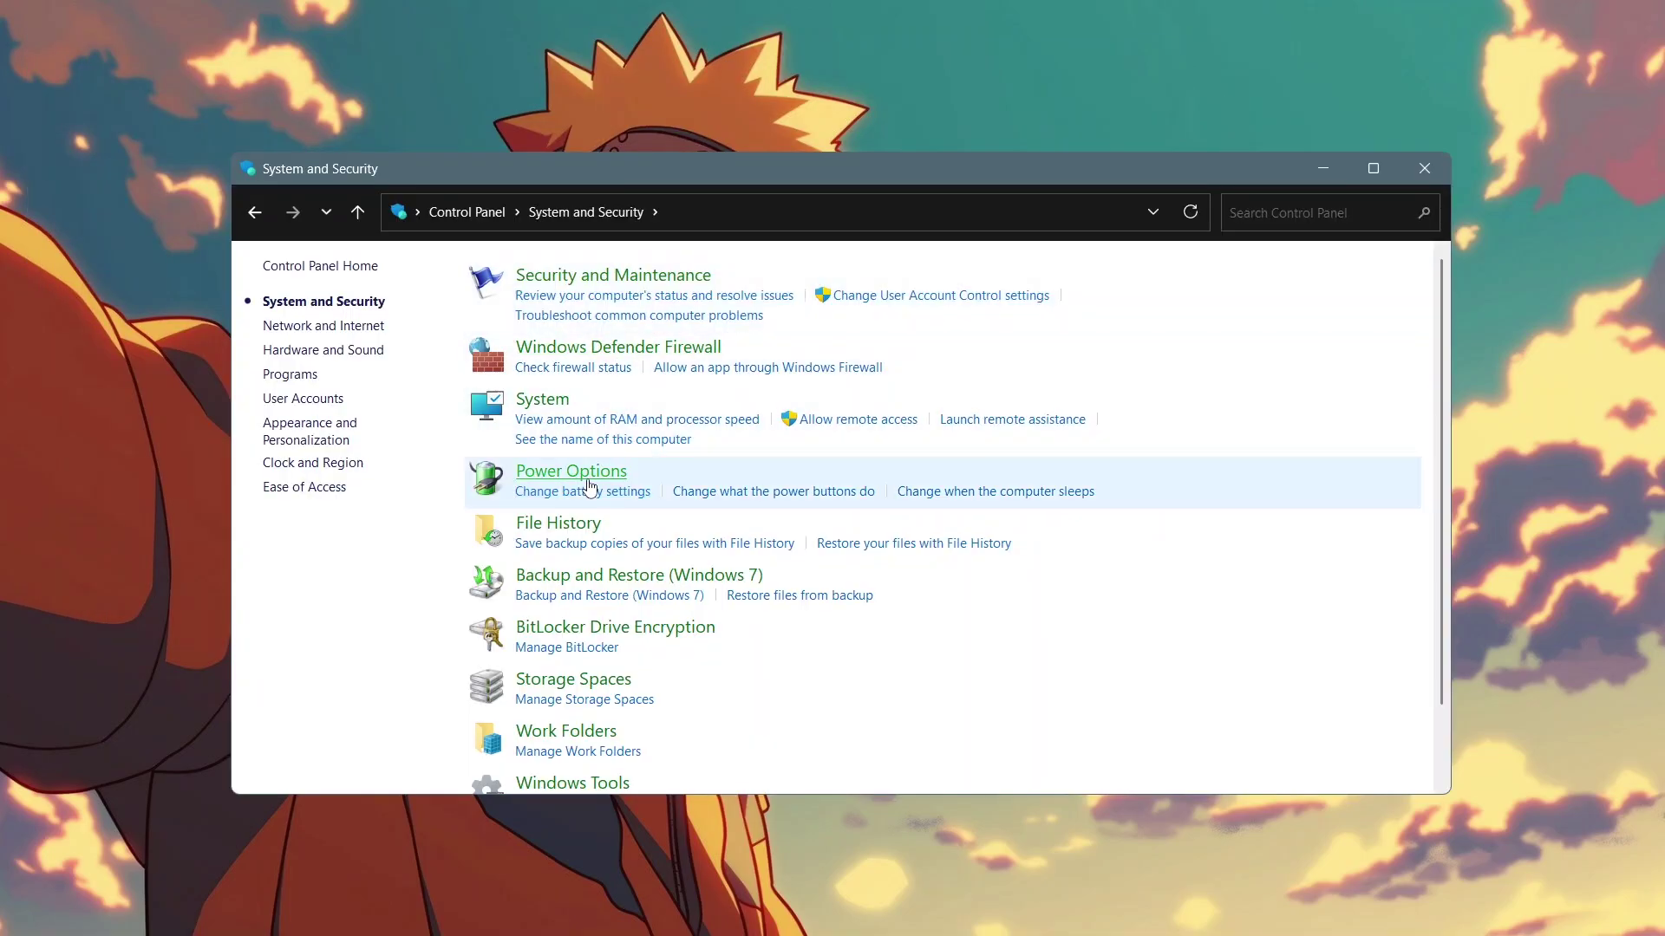
Step: Activate High performance and set Minimum processor state to 100% on battery and plugged in
{"action": "left_click", "coordinate": [586, 480]}
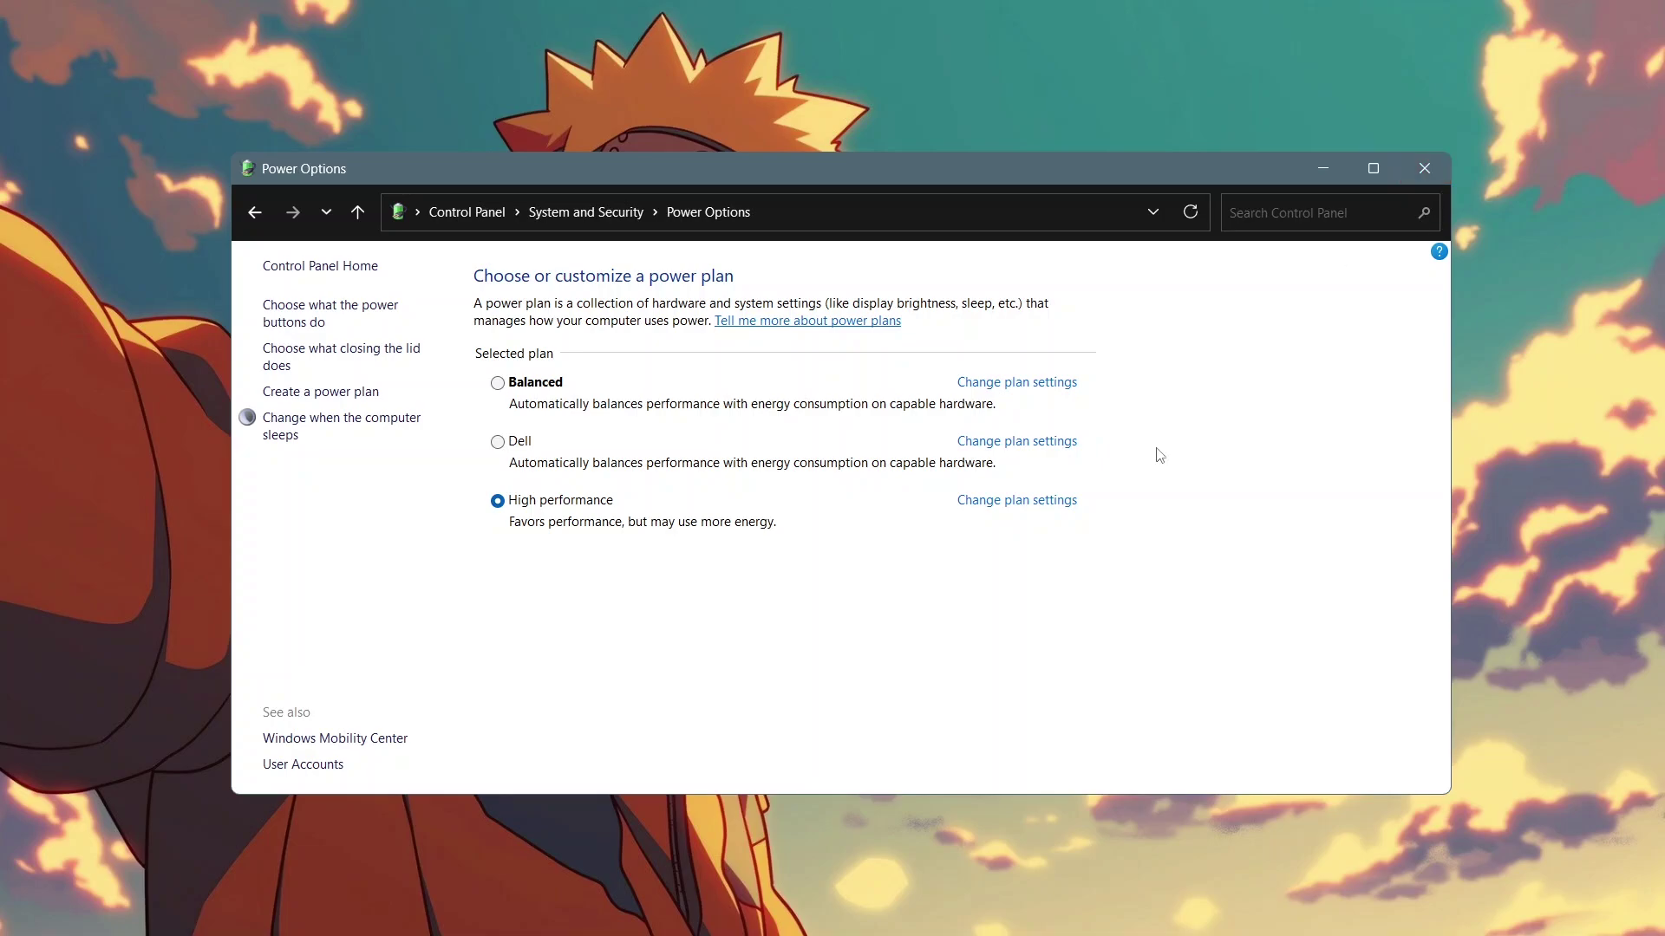
{"action": "left_click", "coordinate": [1019, 501]}
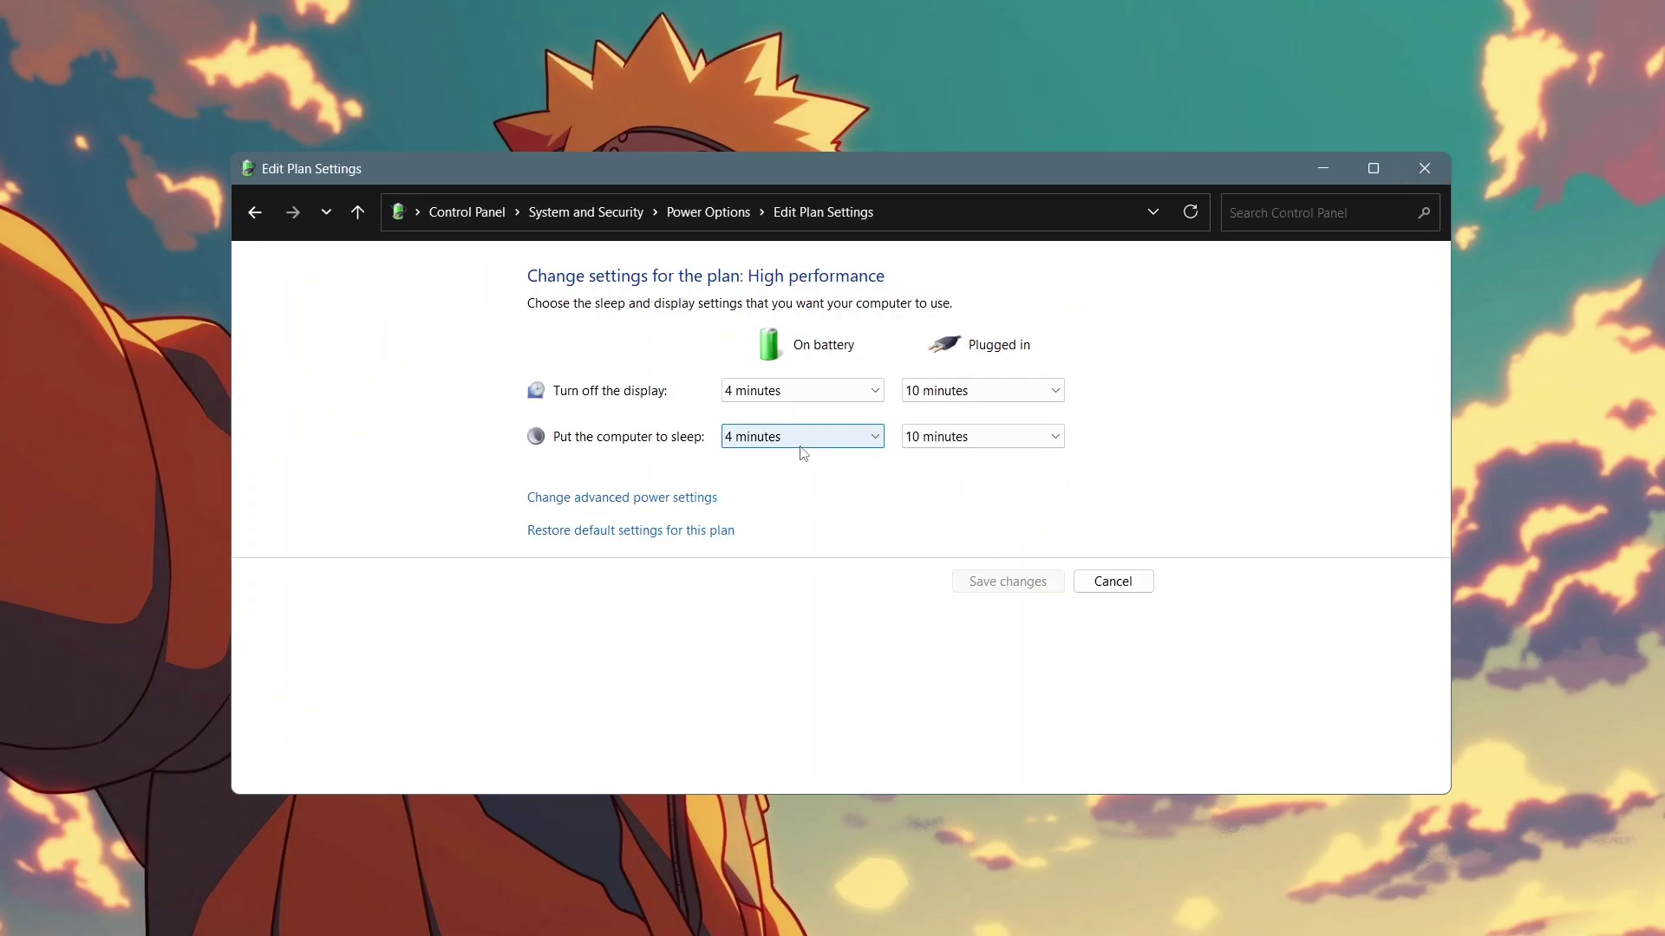
{"action": "left_click", "coordinate": [624, 501]}
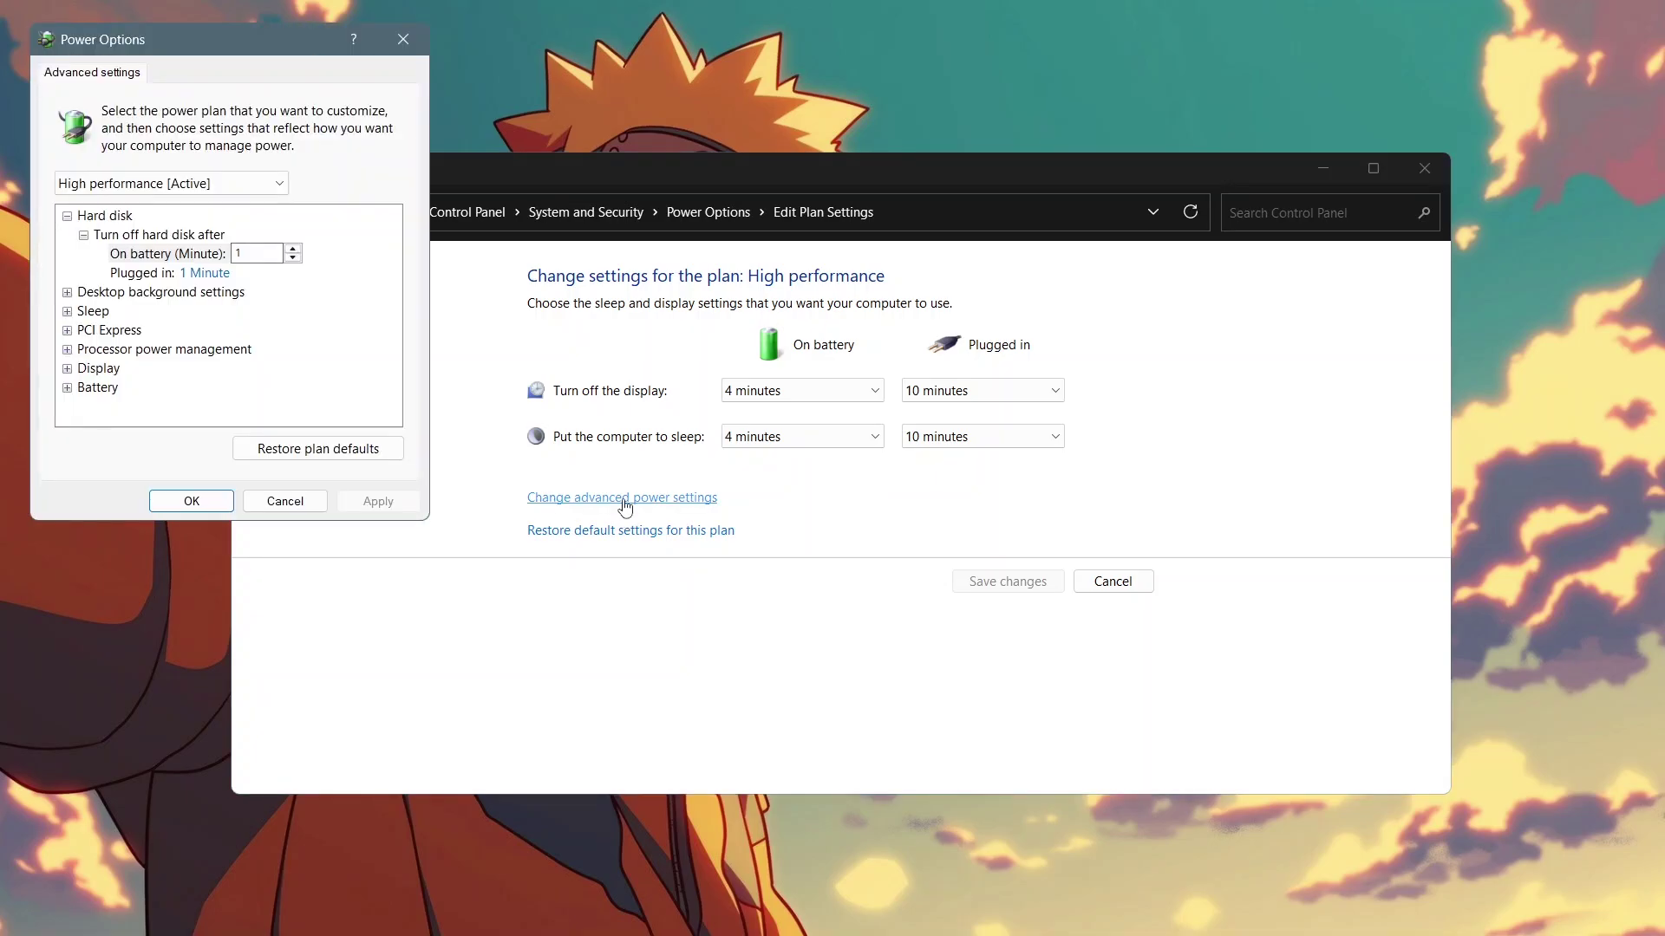
{"action": "left_click", "coordinate": [67, 348]}
{"action": "left_click", "coordinate": [83, 368]}
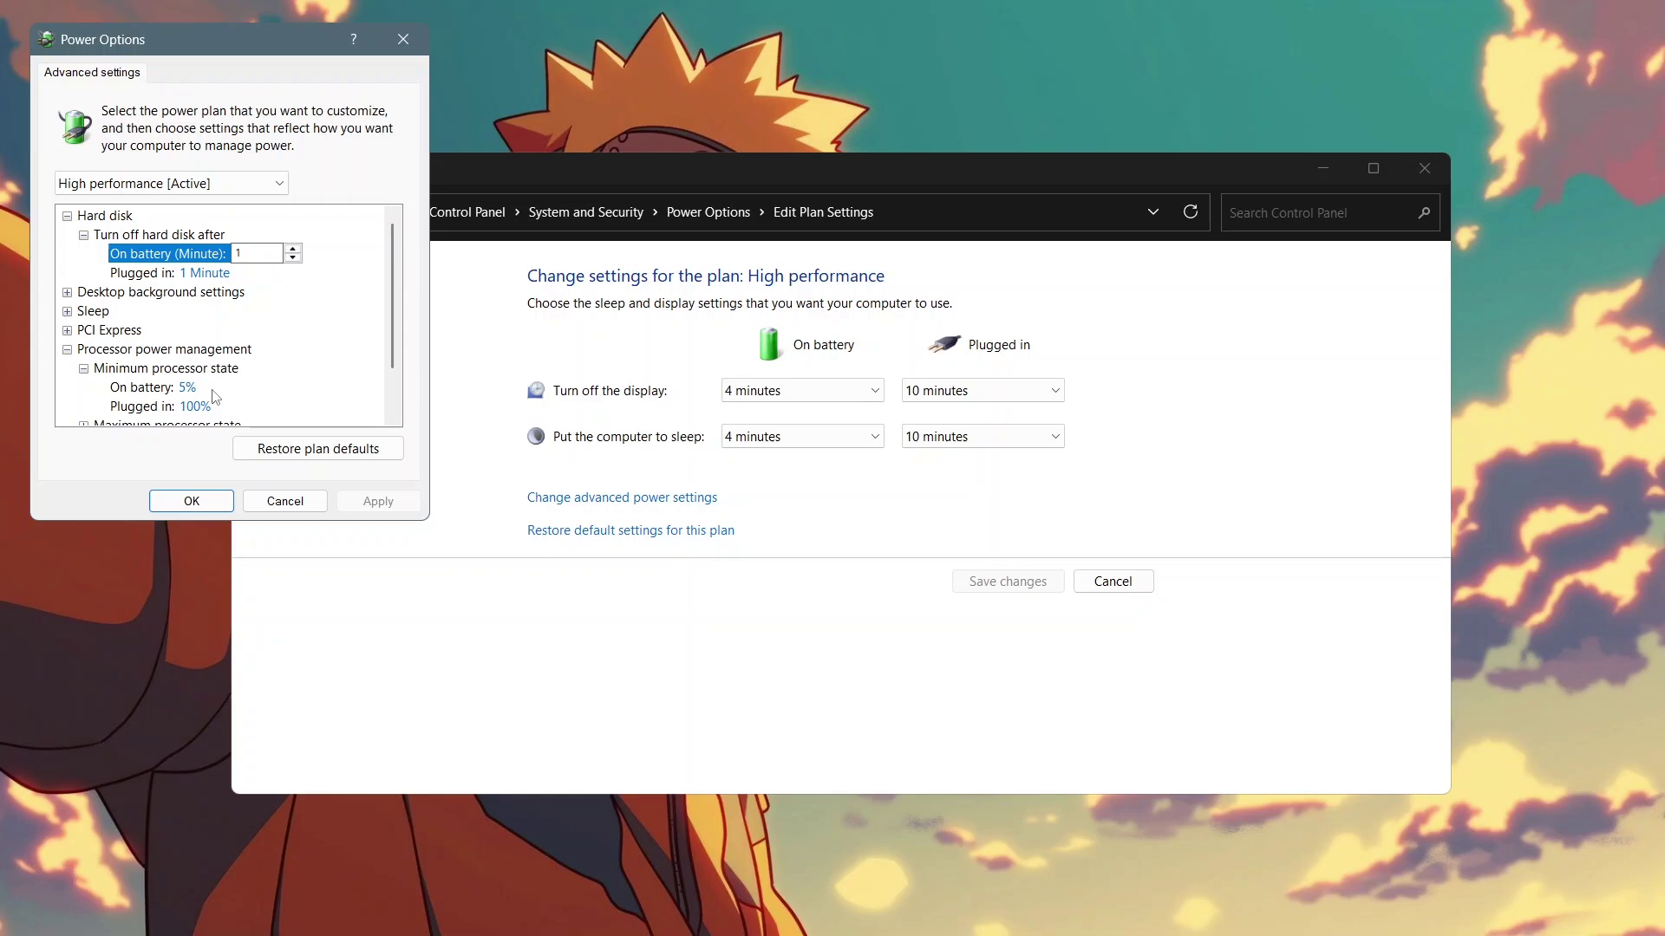
{"action": "scroll", "coordinate": [217, 394], "scroll_direction": "down", "scroll_amount": 1}
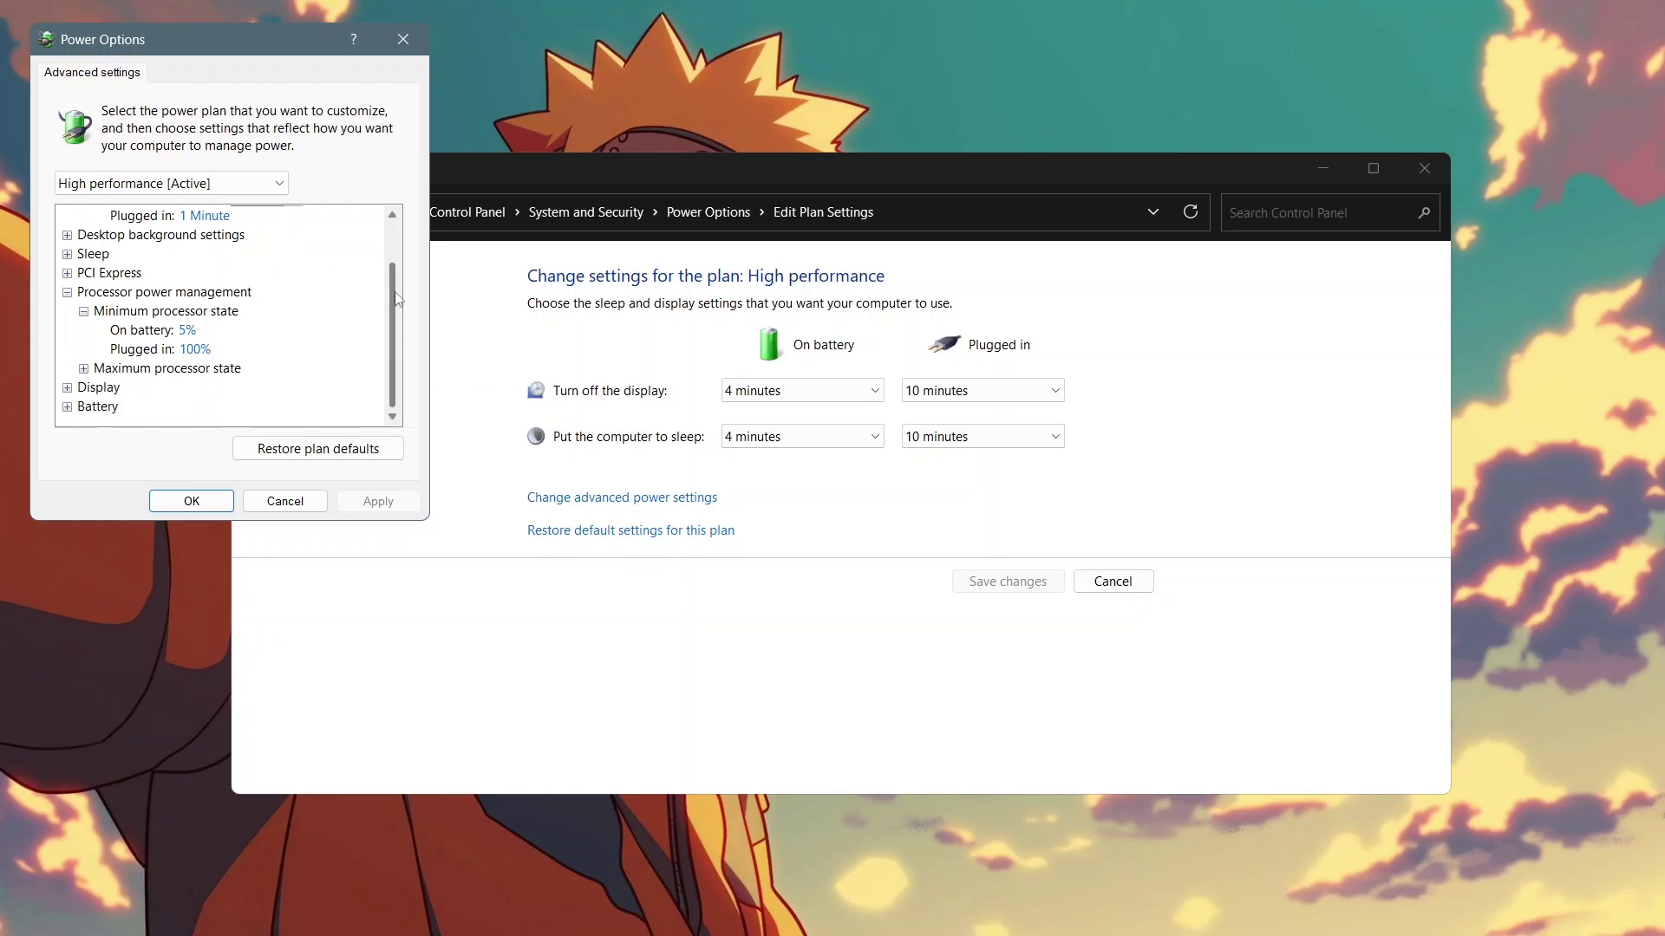
{"action": "left_click", "coordinate": [188, 330]}
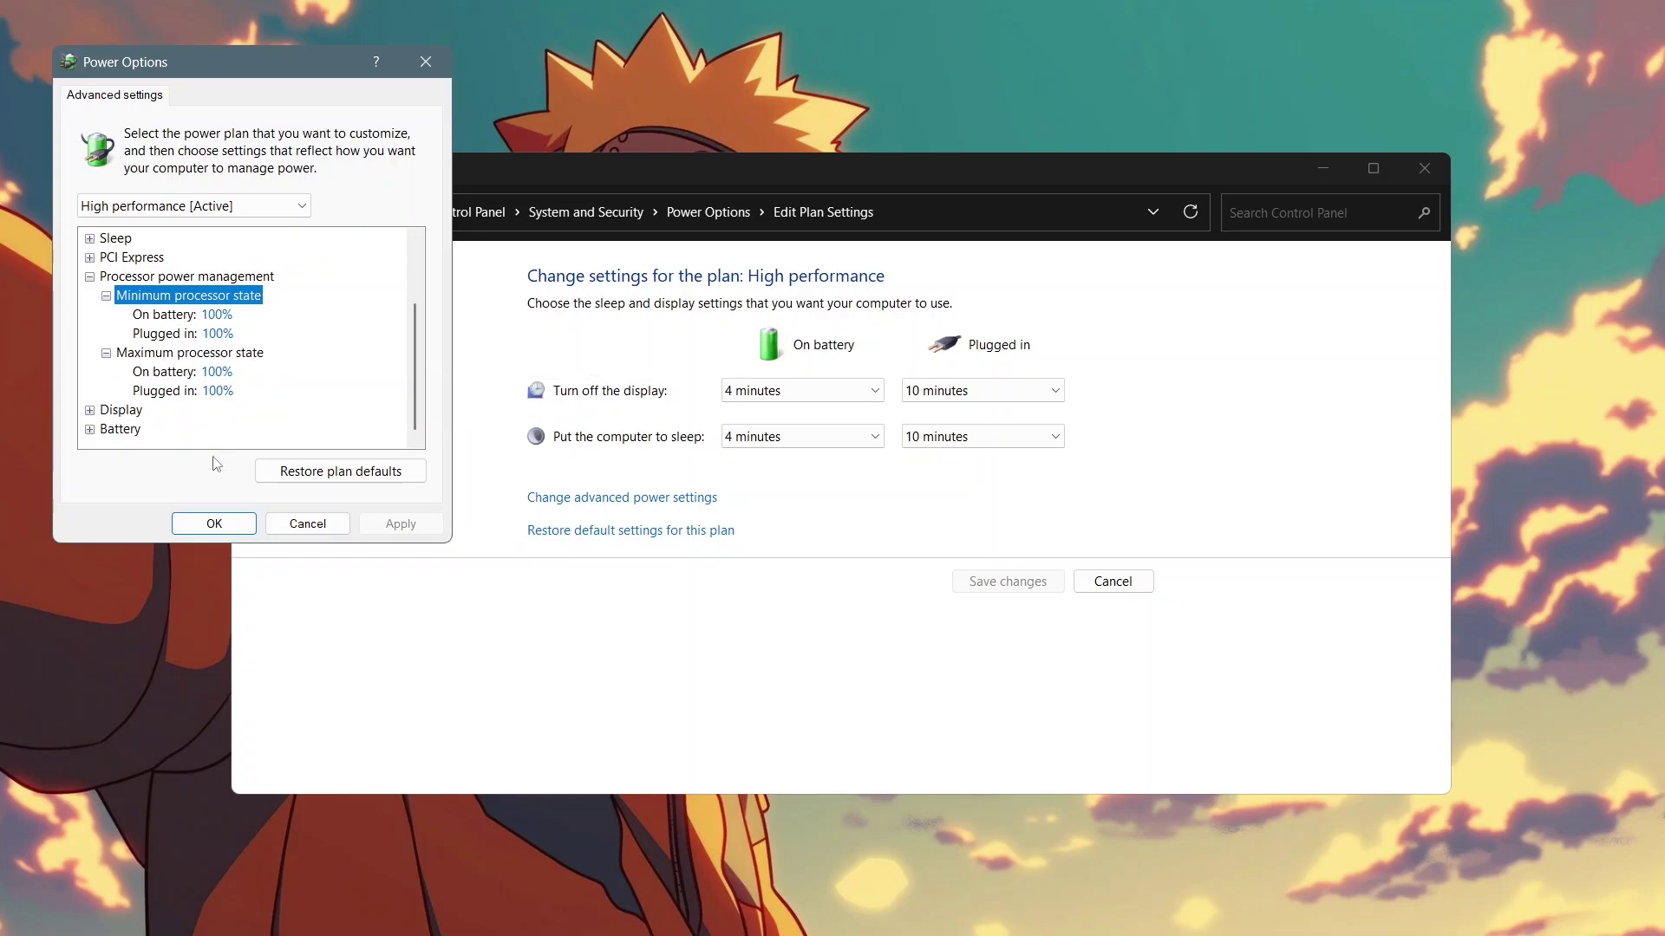
Step: Open System Configuration from search and reach the Boot tab's Advanced options
{"action": "left_click", "coordinate": [541, 902]}
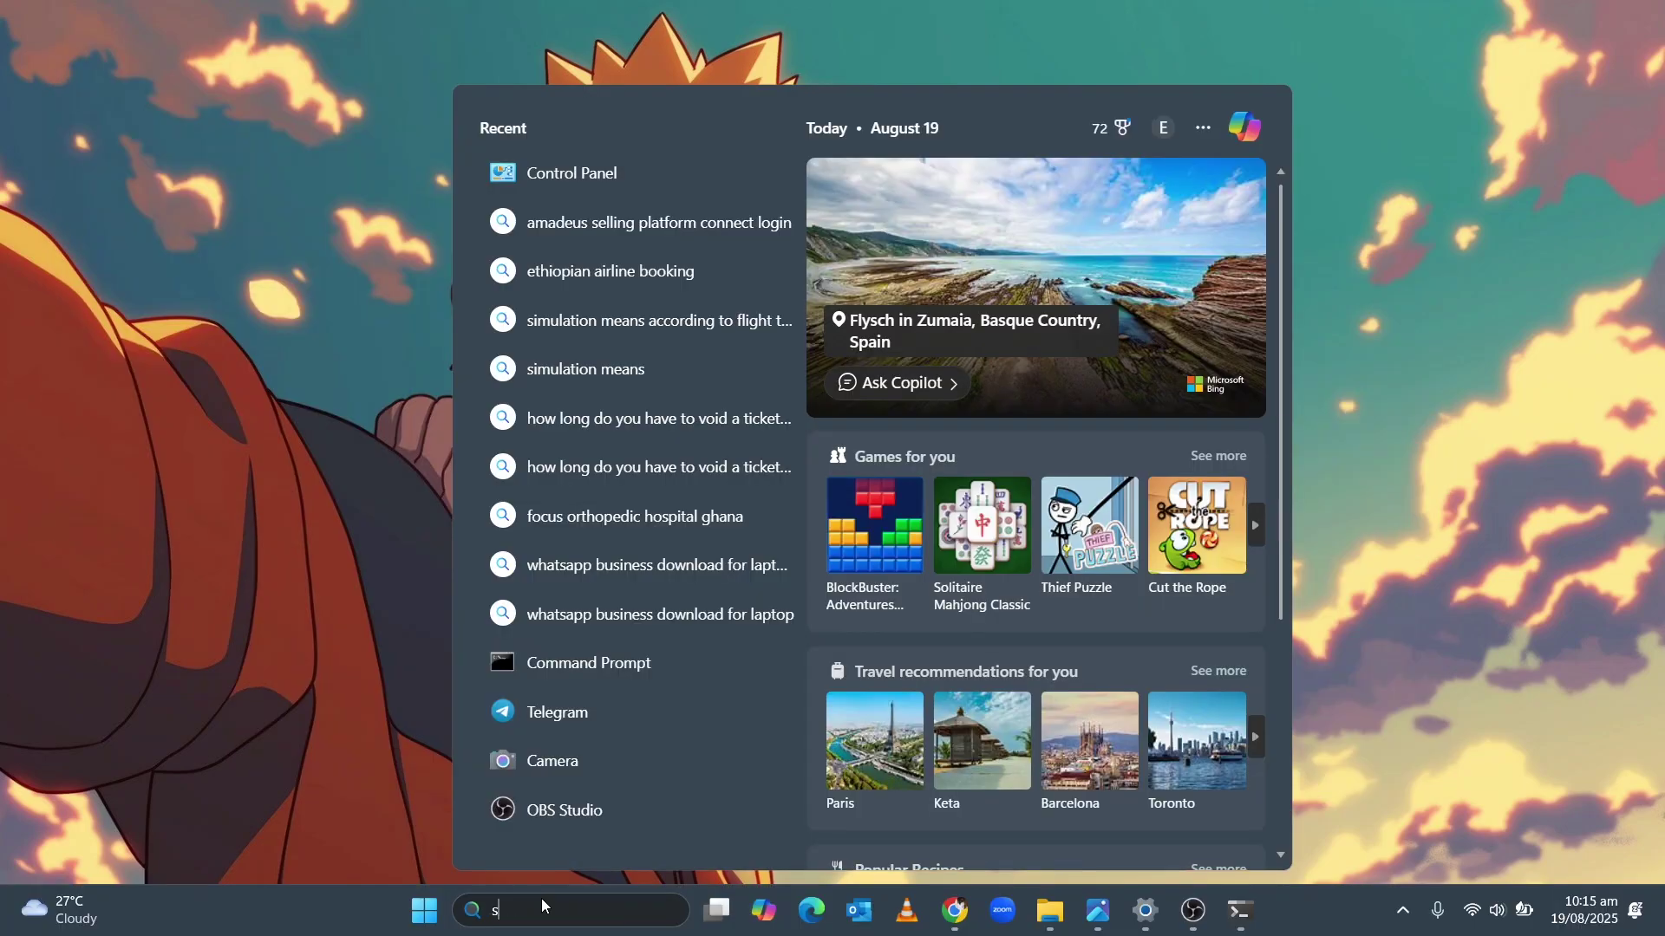
{"action": "type", "text": "system"}
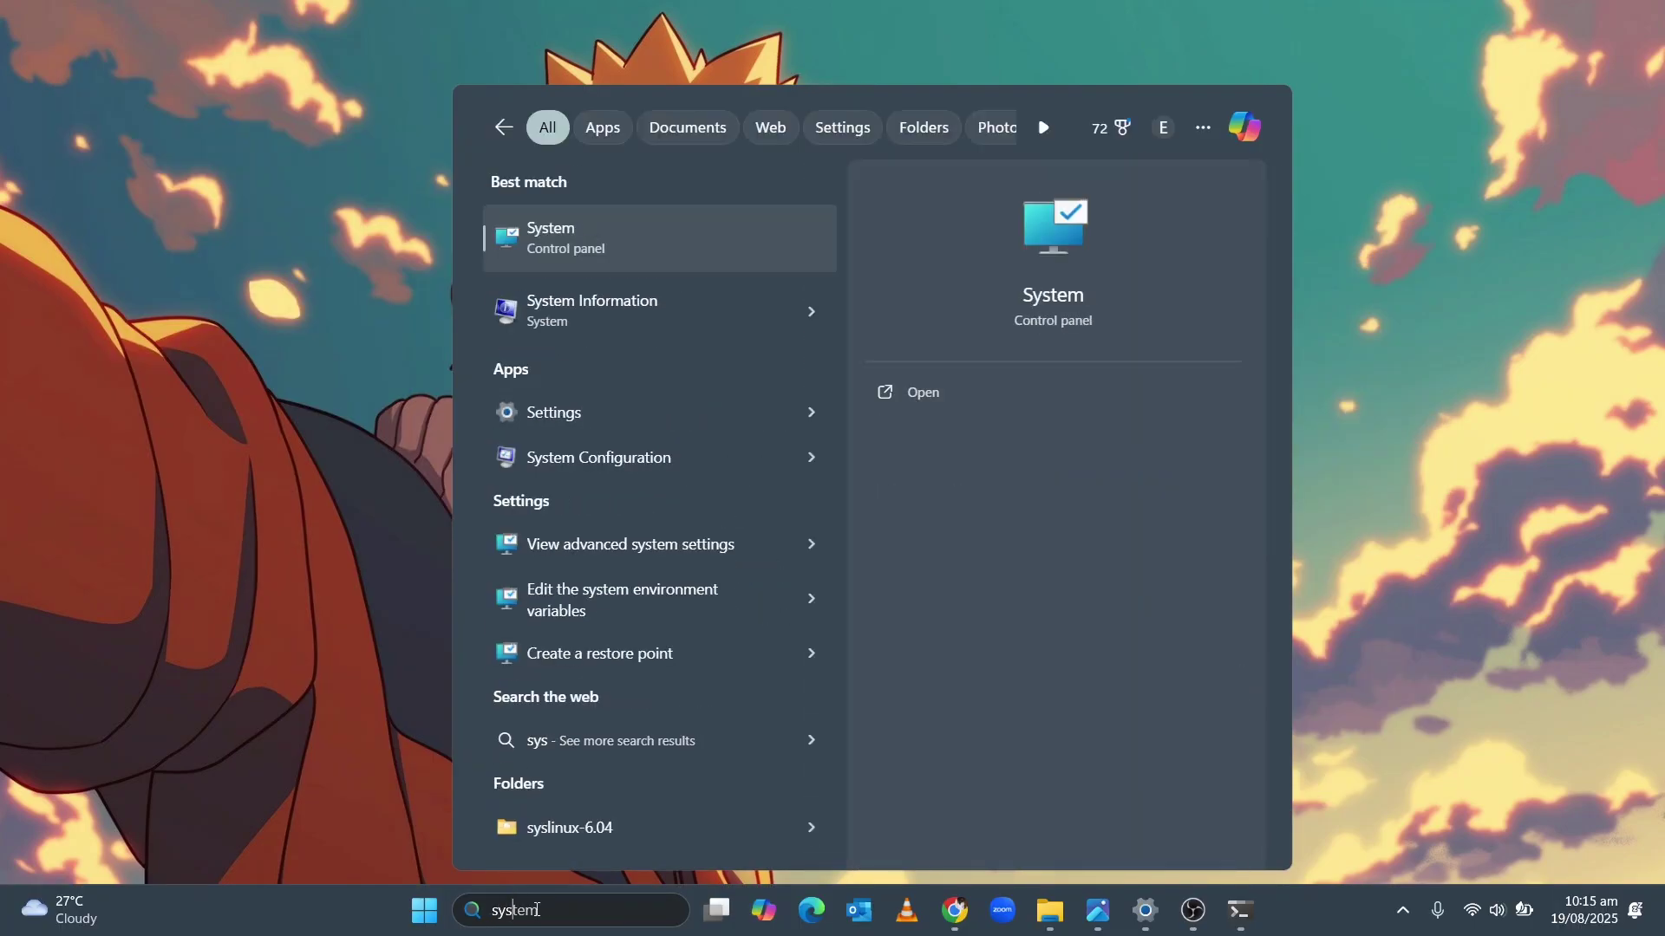
{"action": "type", "text": "tem con"}
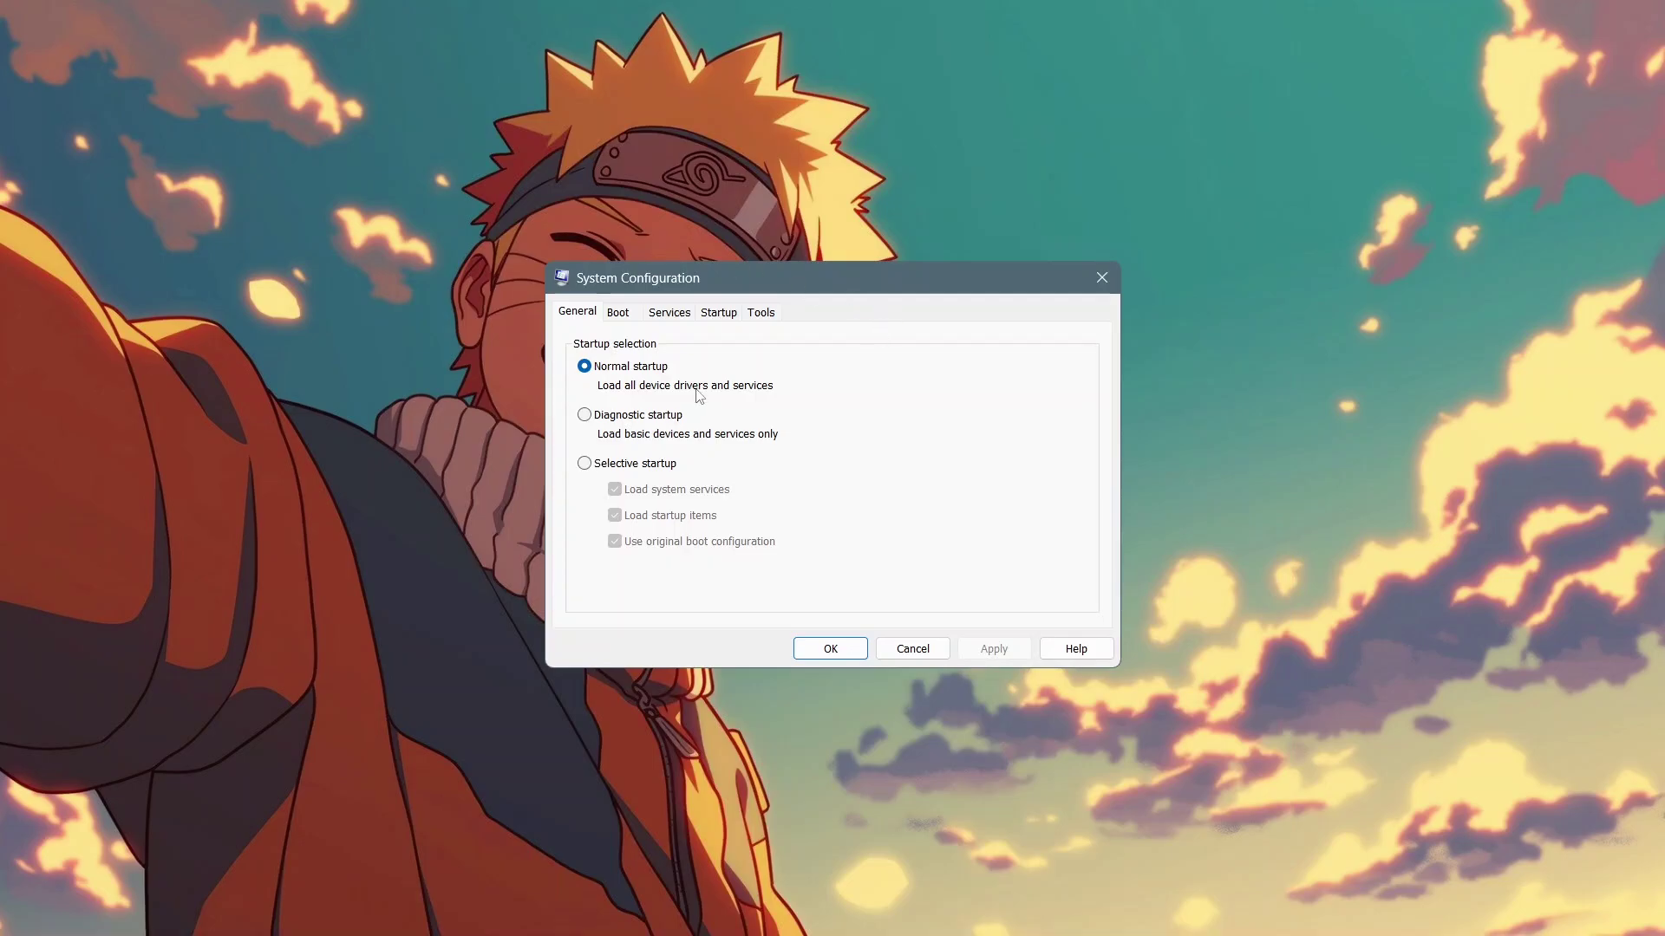
{"action": "left_click", "coordinate": [621, 316]}
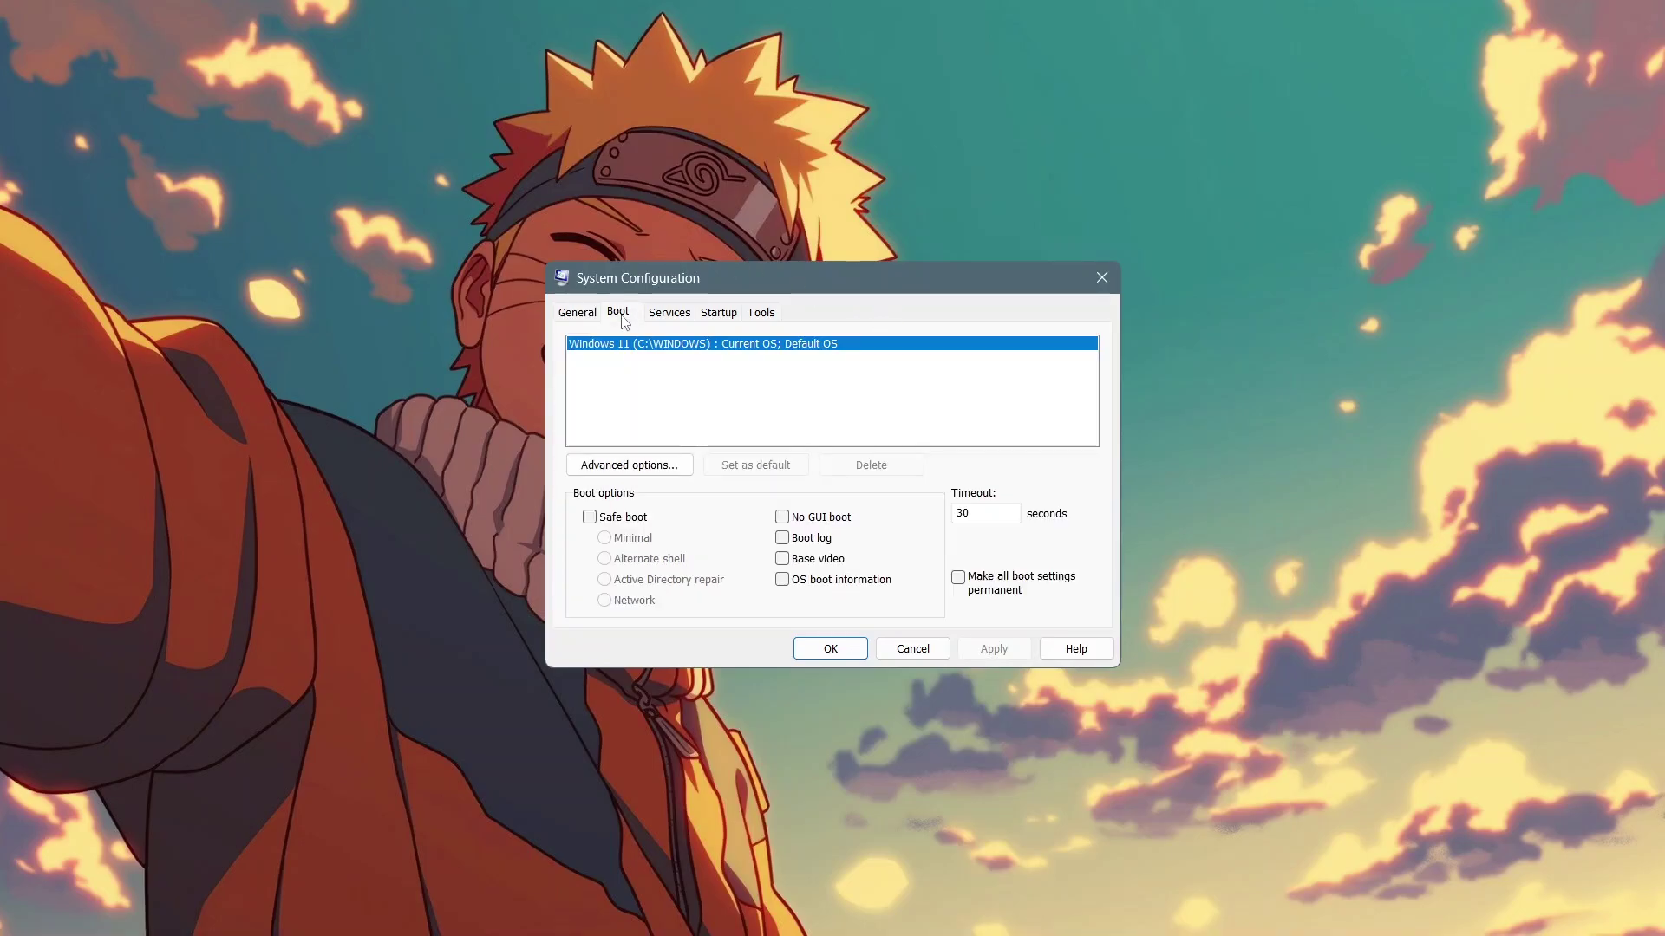
{"action": "left_click", "coordinate": [663, 464]}
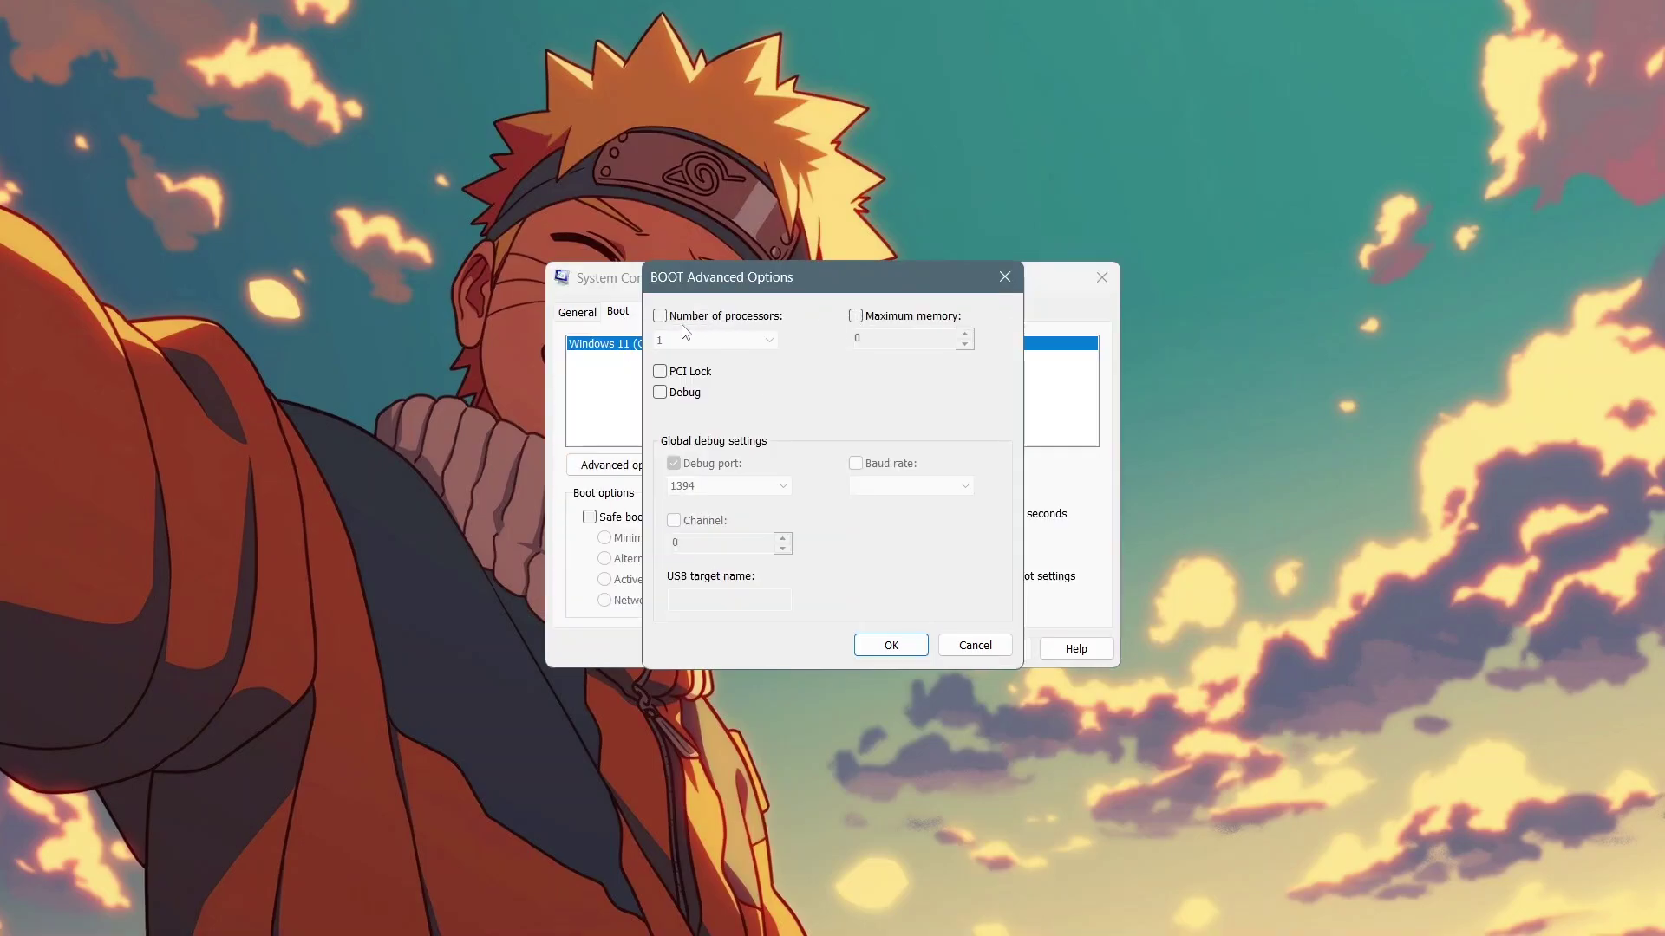
Step: Enable Number of processors, choose 12, confirm and apply the boot change
{"action": "left_click", "coordinate": [659, 316]}
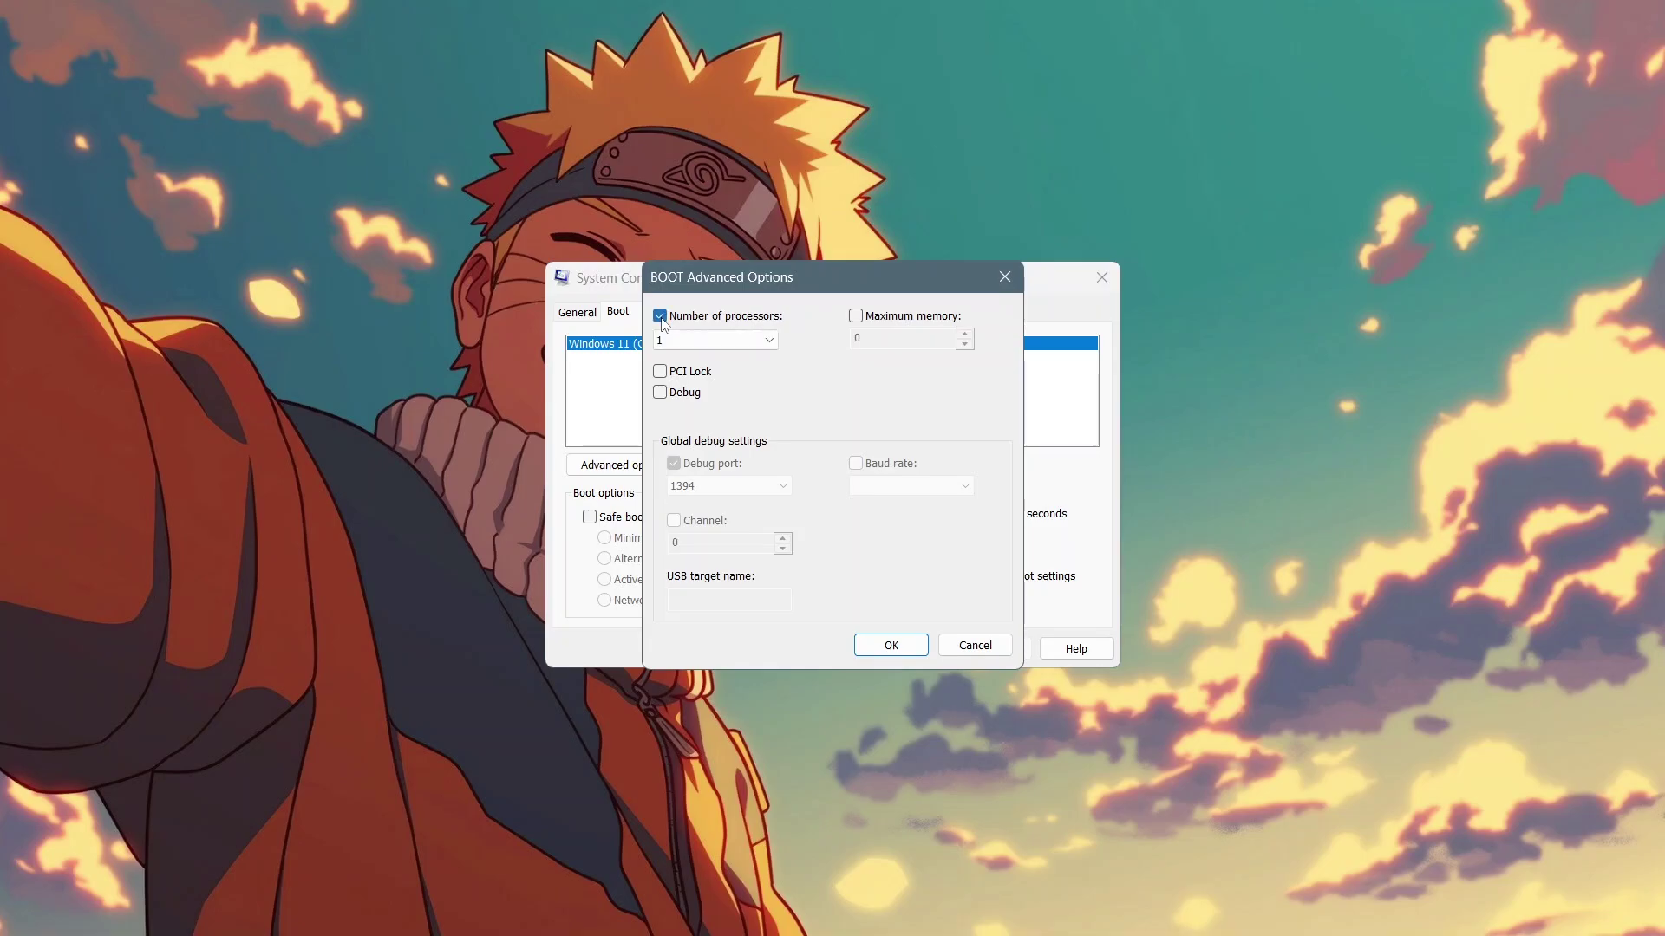
{"action": "left_click", "coordinate": [768, 341]}
{"action": "left_click", "coordinate": [729, 512]}
{"action": "left_click", "coordinate": [893, 645]}
{"action": "left_click", "coordinate": [1004, 656]}
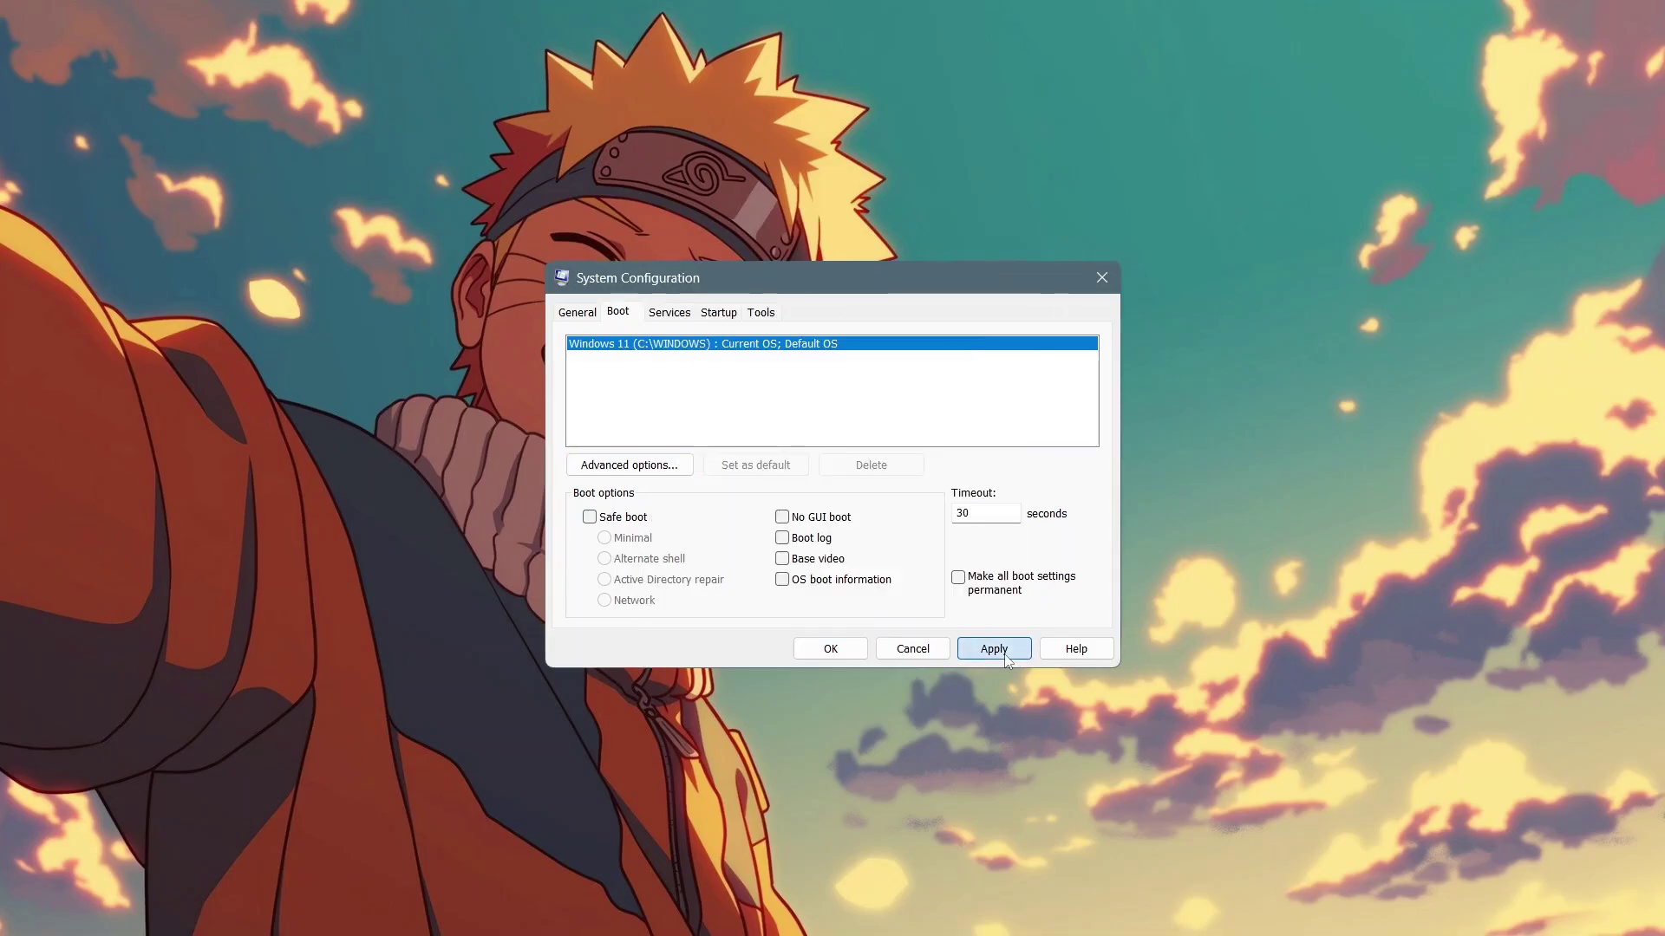
Step: Confirm System Configuration with OK, leaving the restart-or-exit prompt on screen
{"action": "left_click", "coordinate": [839, 651]}
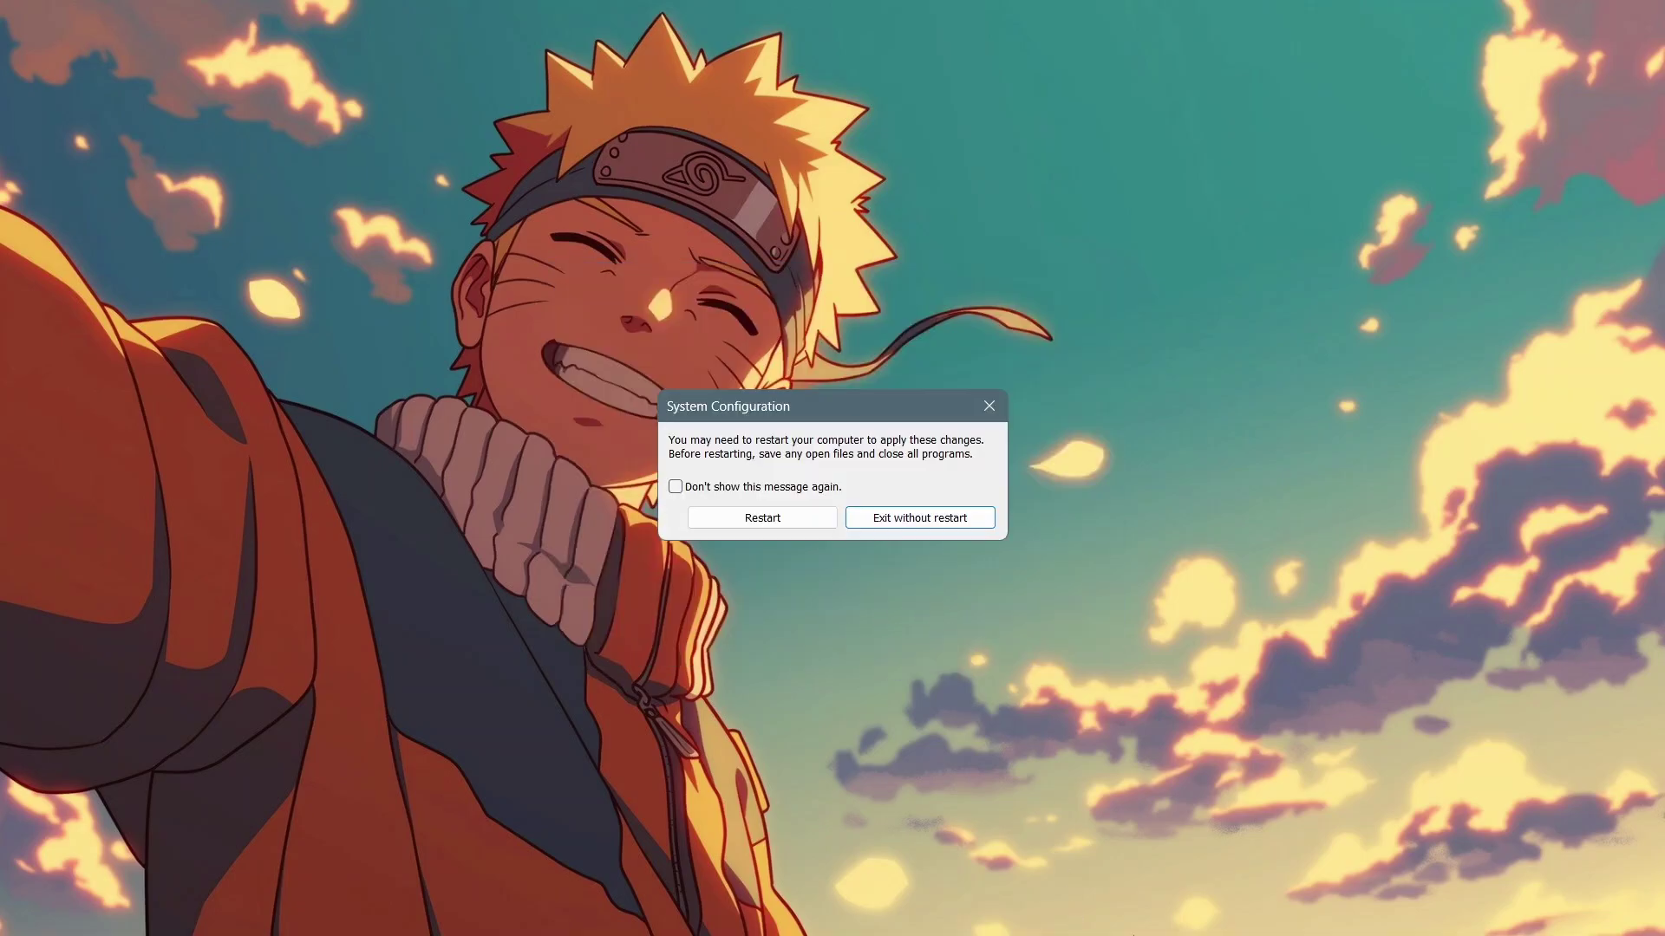